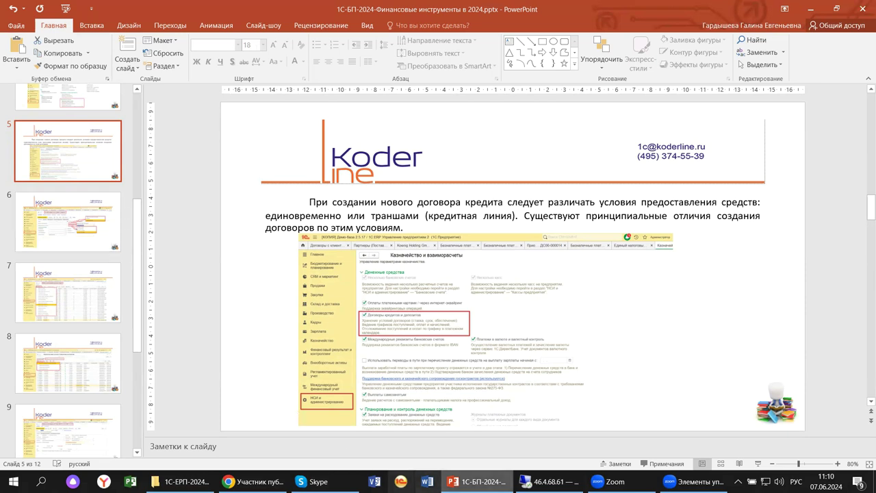
Step: Switch to the remote 1C:ERP session and open the Договоры кредитов и депозитов list in the treasury section
{"action": "mouse_move", "coordinate": [548, 481]}
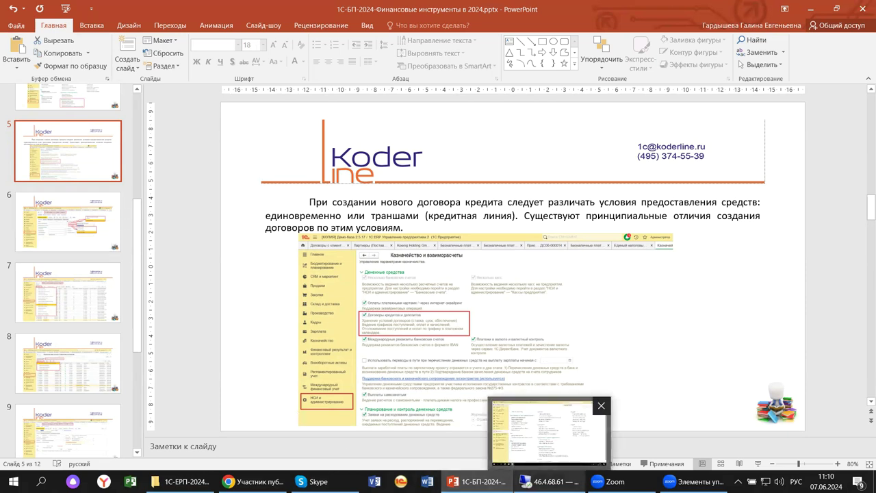
{"action": "left_click", "coordinate": [548, 481]}
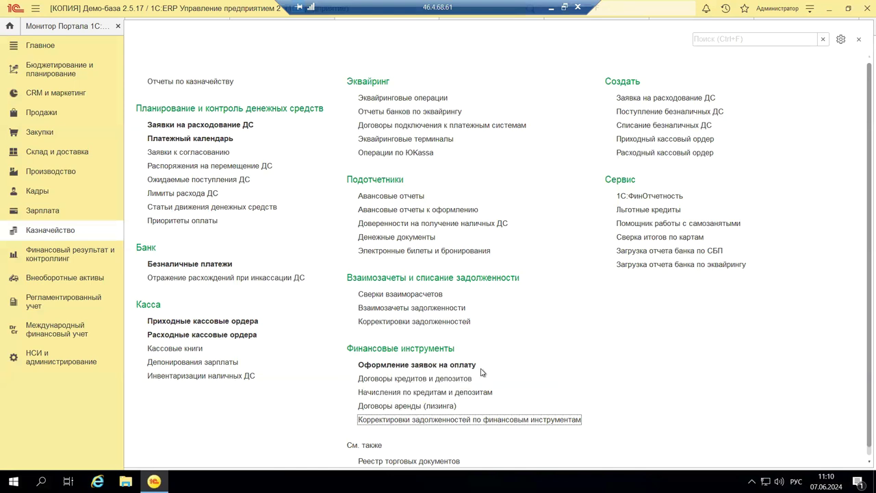
{"action": "left_click", "coordinate": [413, 380]}
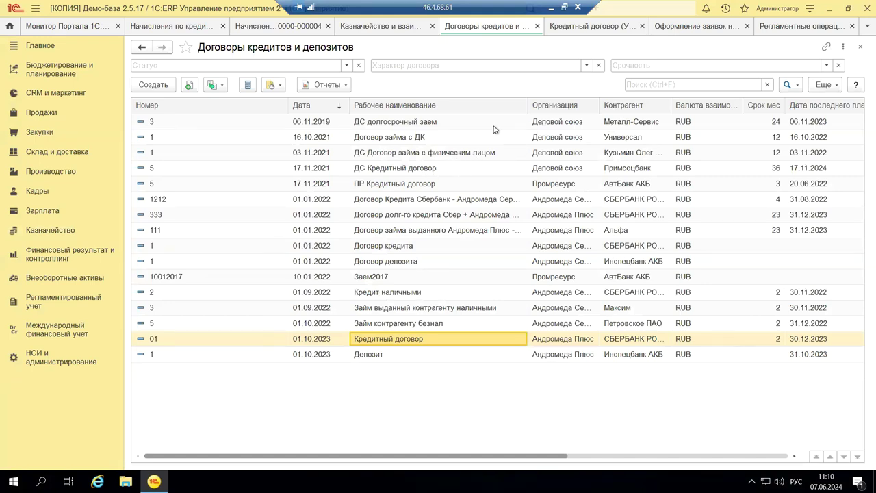
Step: Open the ДС долгосрочный заем contract, examine its payment form, term type and interest rate records, and close it
{"action": "double_click", "coordinate": [400, 122]}
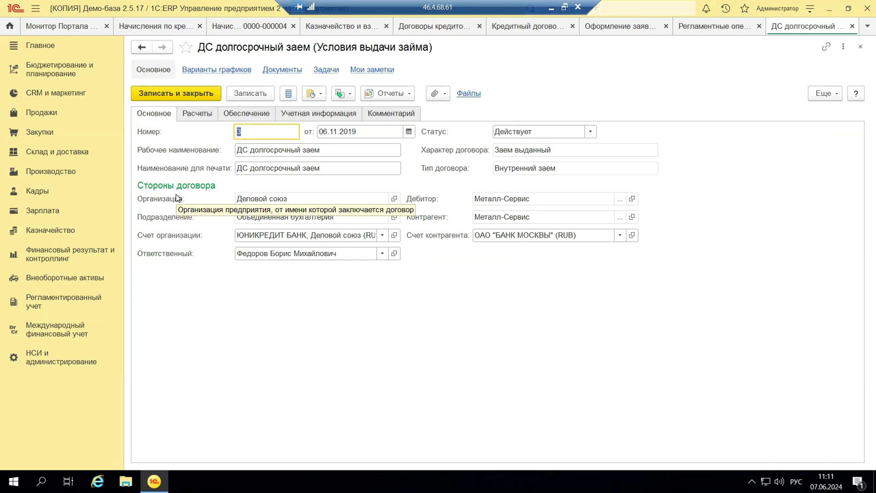
{"action": "left_click", "coordinate": [195, 115]}
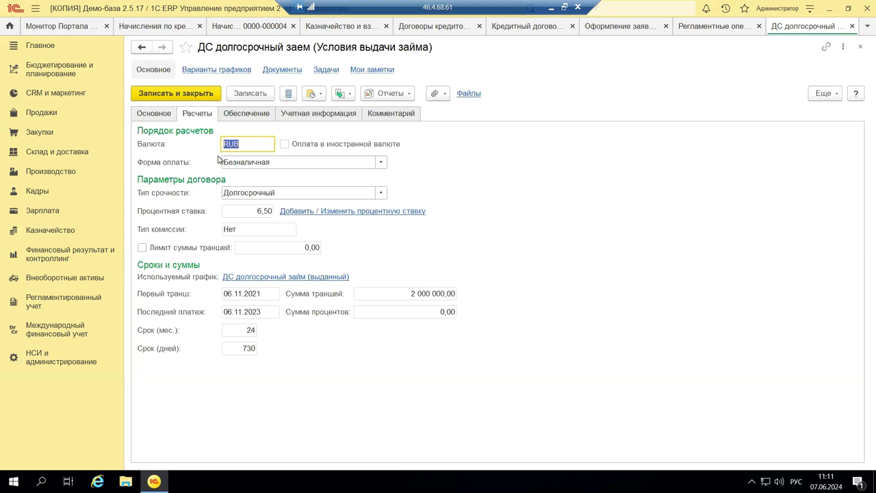
{"action": "left_click", "coordinate": [380, 162]}
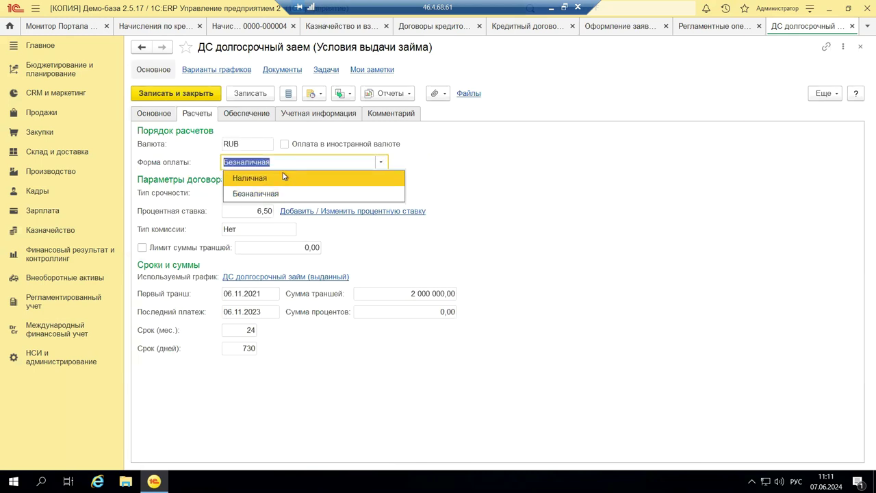
{"action": "left_click", "coordinate": [575, 170]}
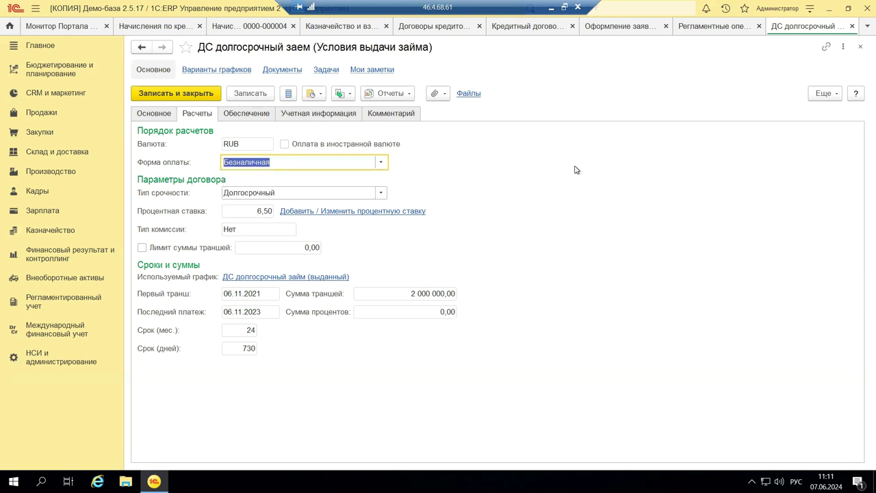
{"action": "left_click", "coordinate": [380, 194]}
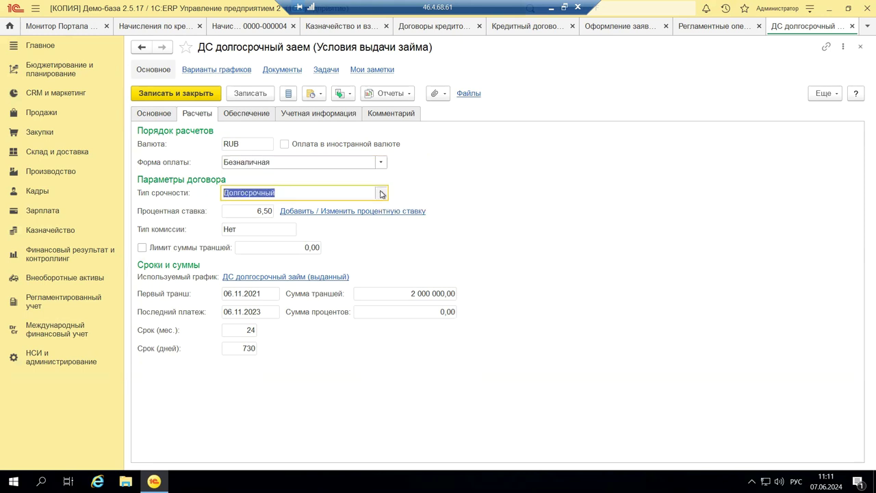
{"action": "left_click", "coordinate": [536, 193]}
{"action": "left_click", "coordinate": [337, 214]}
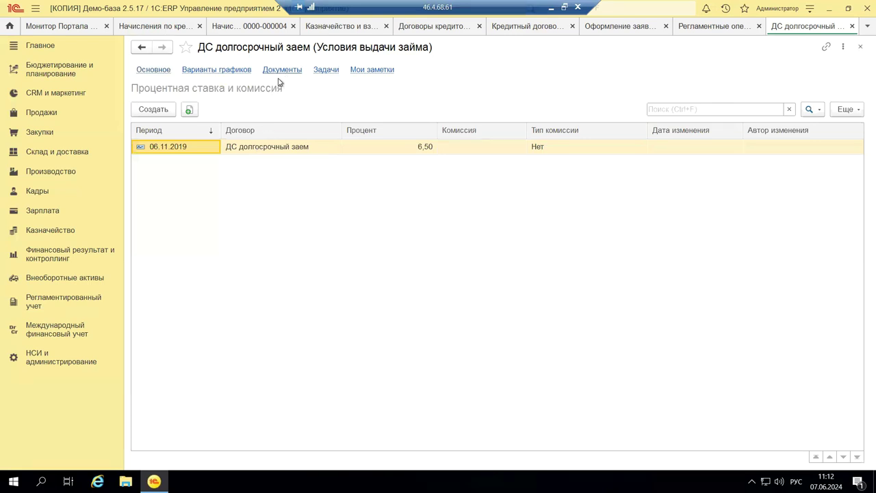
{"action": "left_click", "coordinate": [862, 48]}
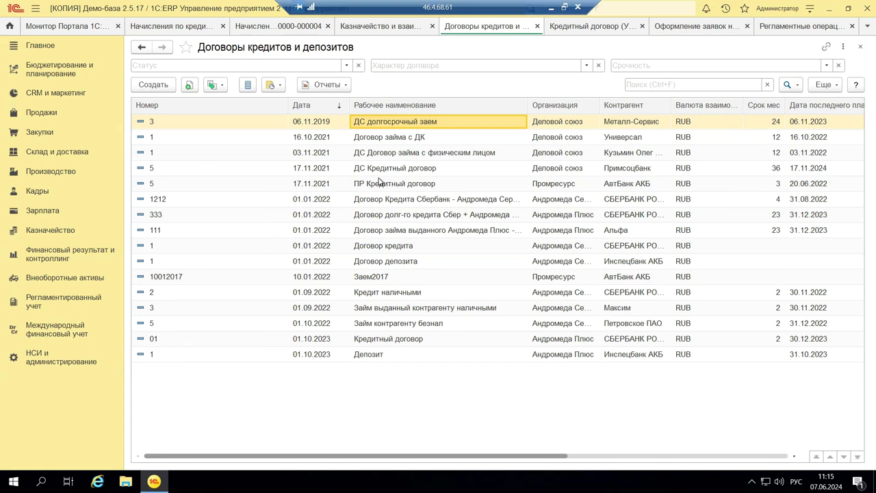
Step: Open the Договор кредита contract and enable its tranche amount limit with a value of 500 000
{"action": "left_click", "coordinate": [383, 248]}
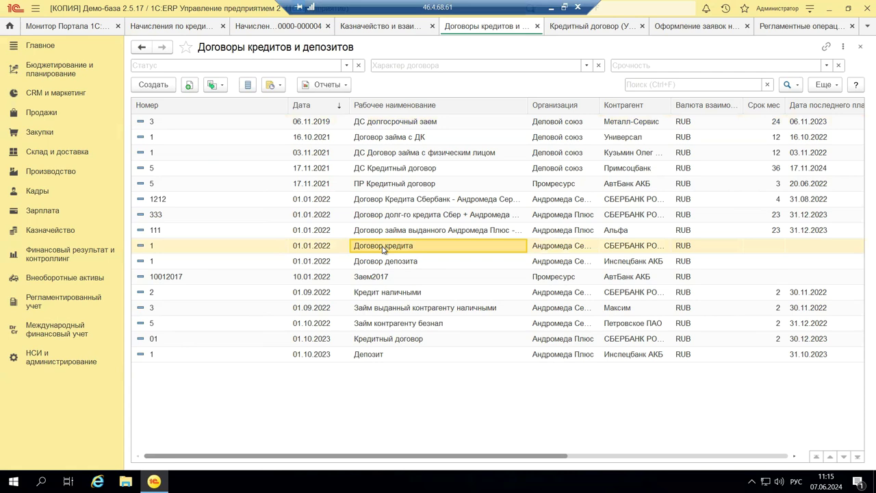
{"action": "double_click", "coordinate": [384, 248]}
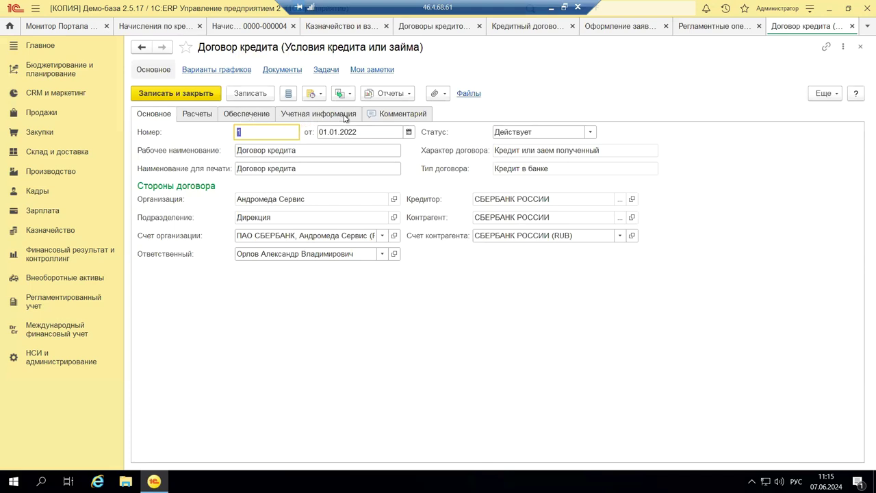
{"action": "left_click", "coordinate": [196, 114]}
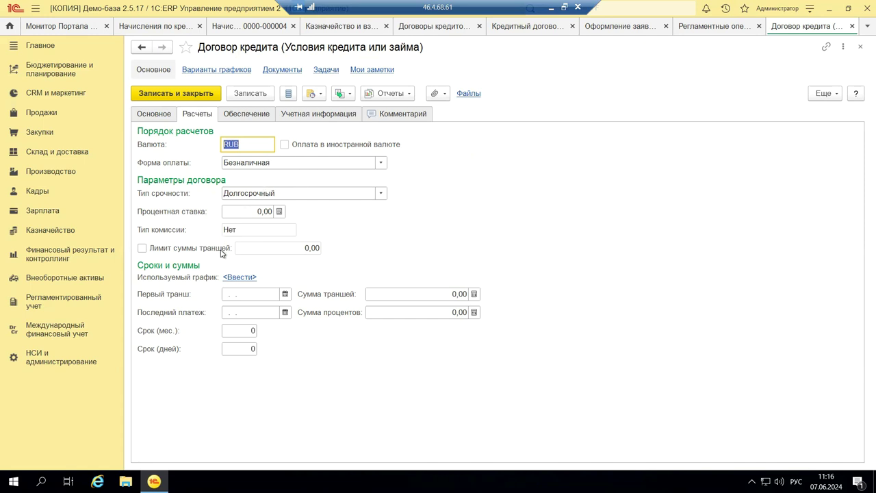
{"action": "left_click", "coordinate": [142, 248]}
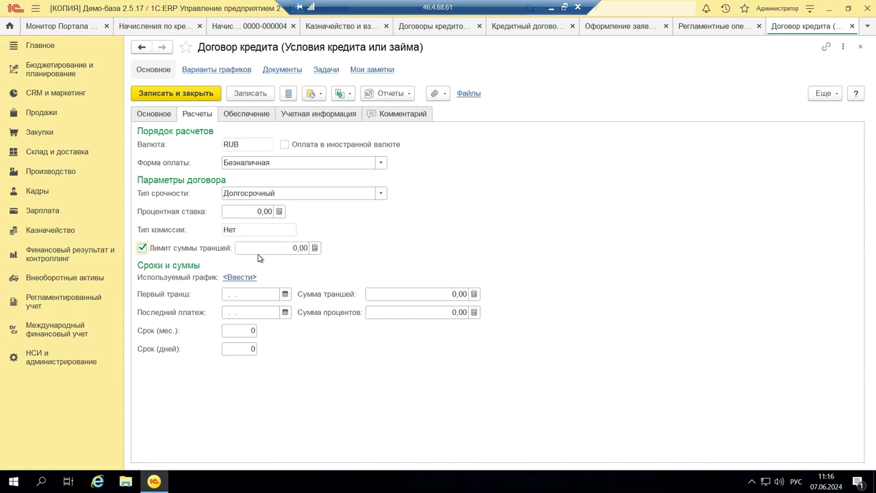
{"action": "left_click", "coordinate": [286, 246]}
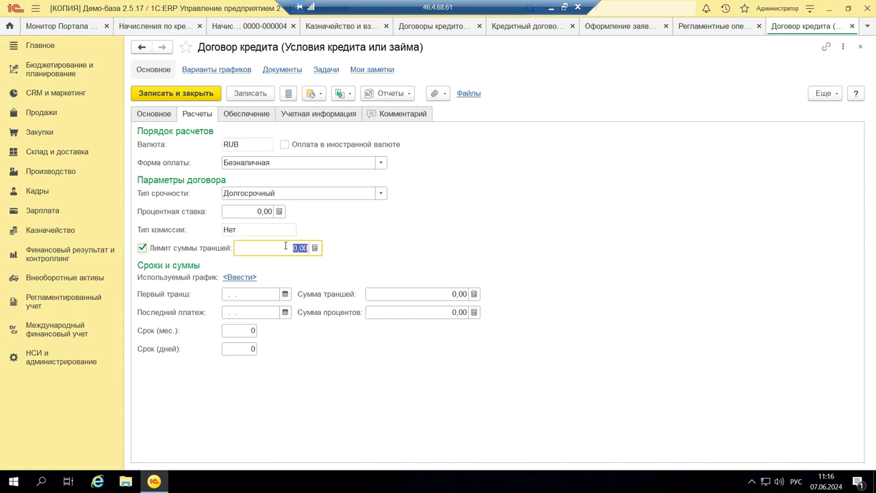
{"action": "type", "text": "500 000"}
{"action": "key", "text": "Tab"}
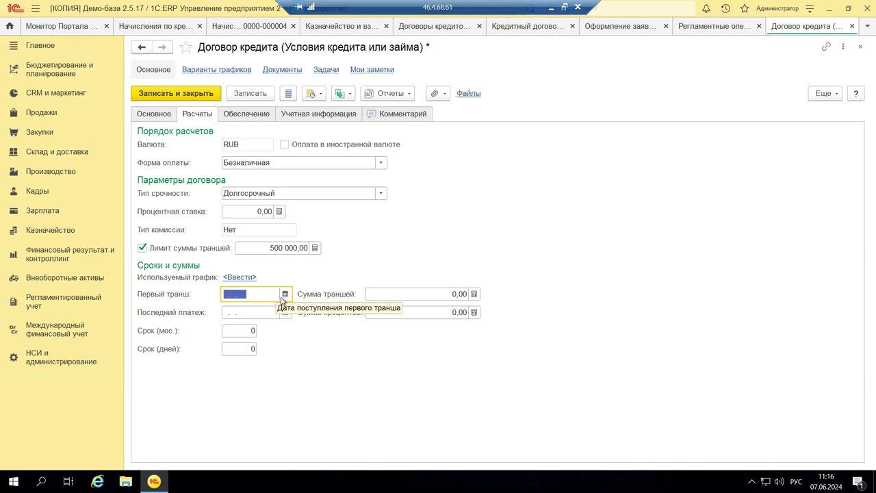
{"action": "type", "text": "000"}
{"action": "key", "text": "BackSpace"}
{"action": "key", "text": "BackSpace"}
{"action": "key", "text": "BackSpace"}
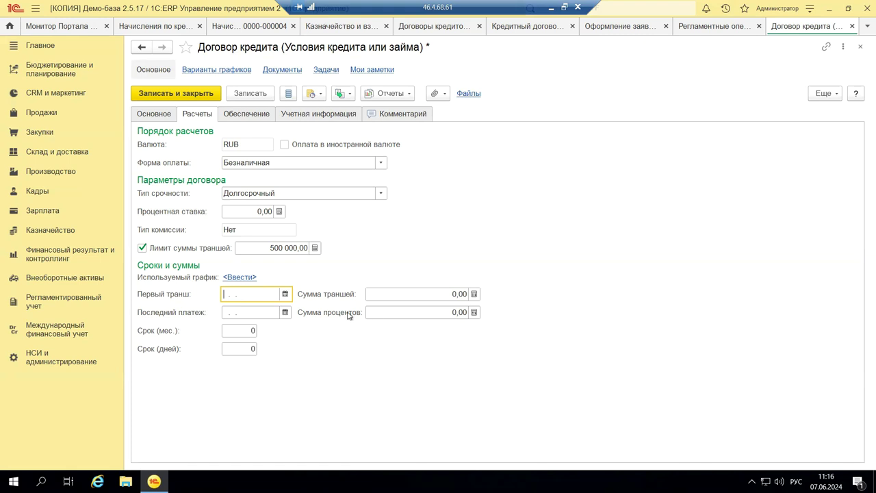
Step: Set the contract's first tranche date to 01.01.2024 and its total tranche amount to 500 000
{"action": "left_click", "coordinate": [284, 295]}
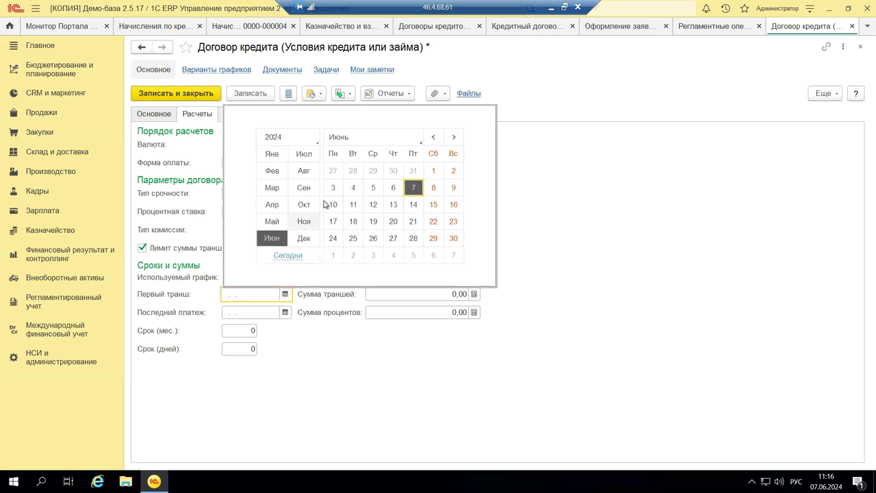
{"action": "left_click", "coordinate": [274, 155]}
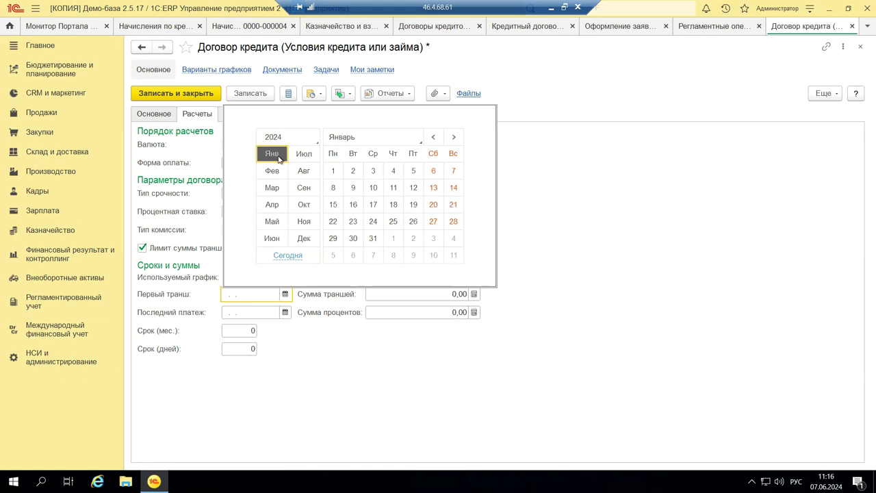
{"action": "left_click", "coordinate": [334, 171]}
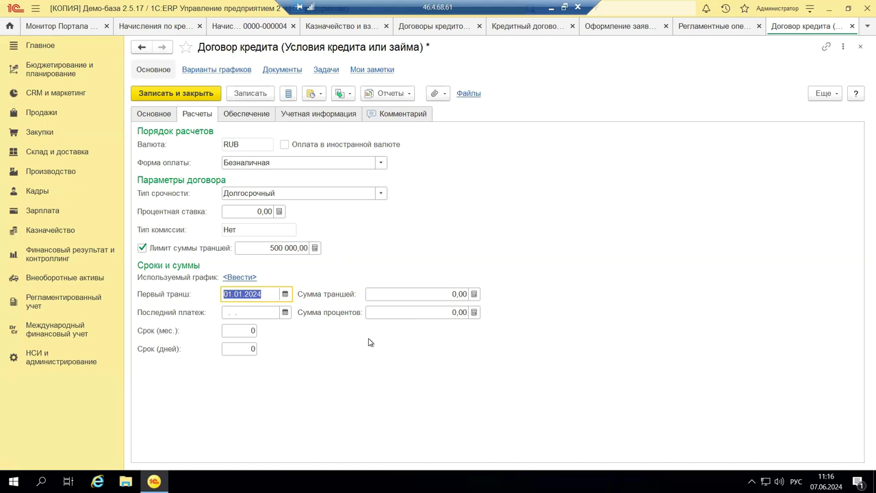
{"action": "left_click", "coordinate": [409, 291]}
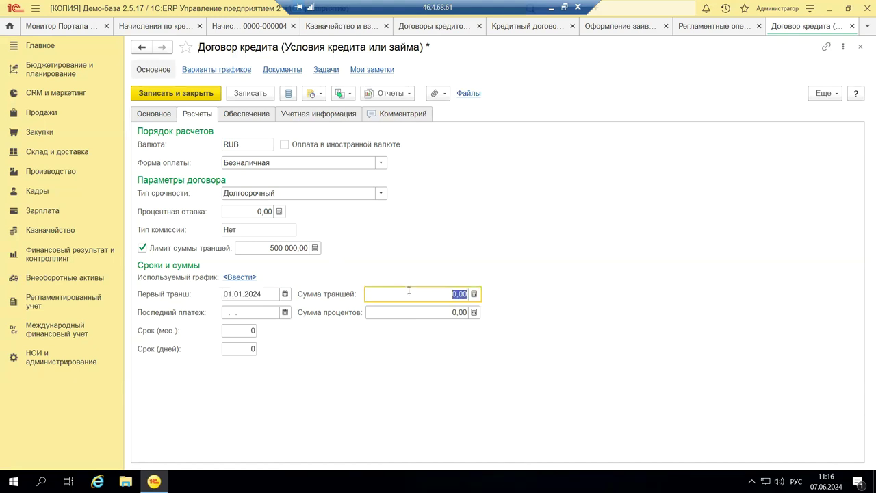
{"action": "type", "text": "500 000"}
Step: Create a new schedule variant for the credit contract with one tranche dated 01.01.2024 for 500 000
{"action": "left_click", "coordinate": [238, 278]}
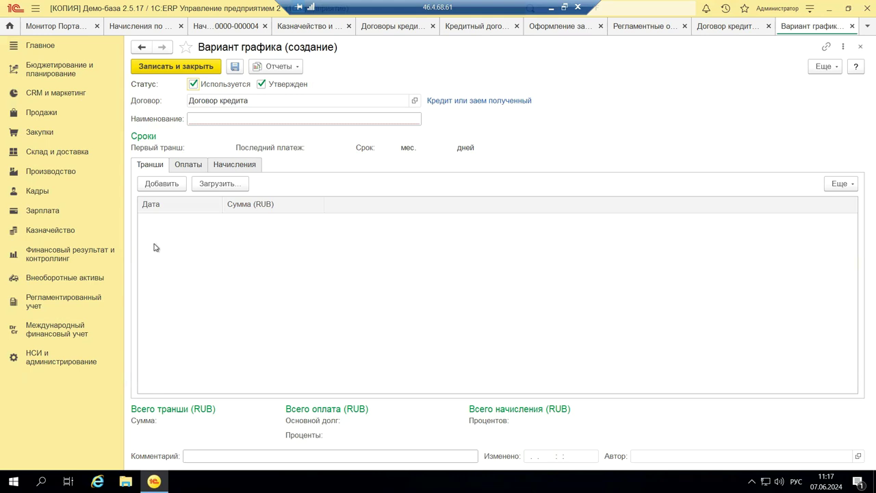
{"action": "left_click", "coordinate": [154, 185]}
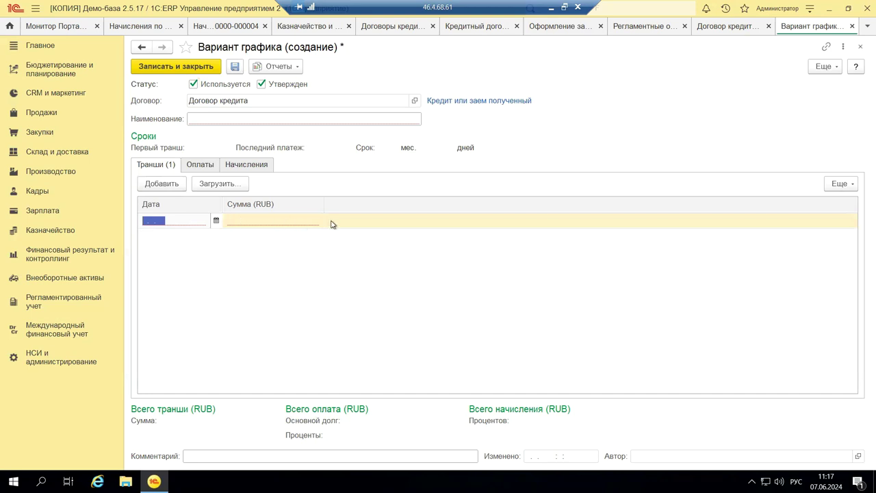
{"action": "left_click", "coordinate": [216, 221]}
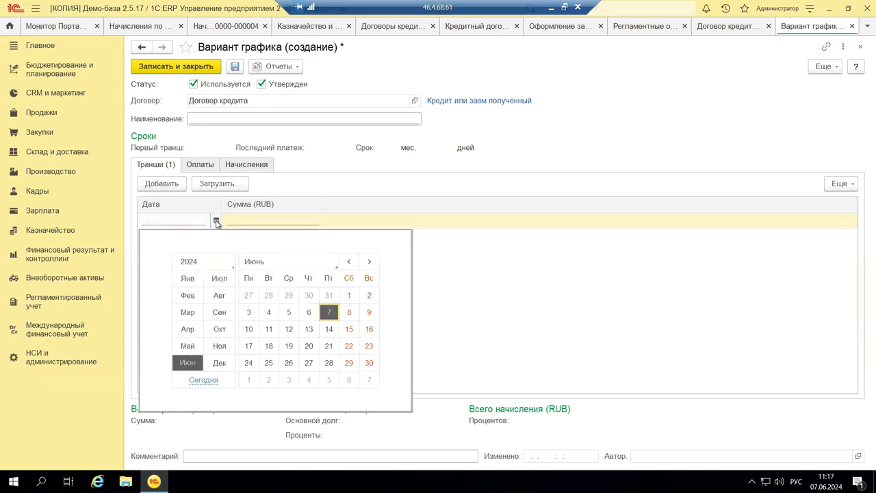
{"action": "left_click", "coordinate": [195, 278]}
{"action": "left_click", "coordinate": [248, 295]}
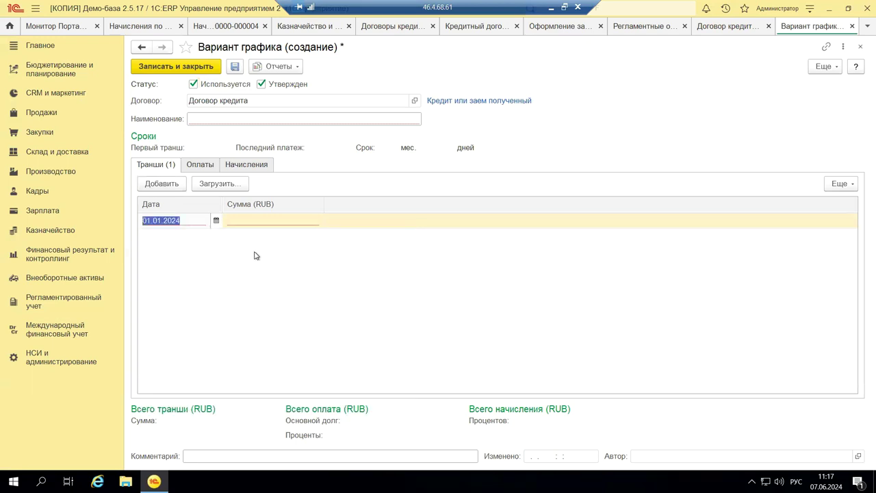
{"action": "left_click", "coordinate": [299, 224]}
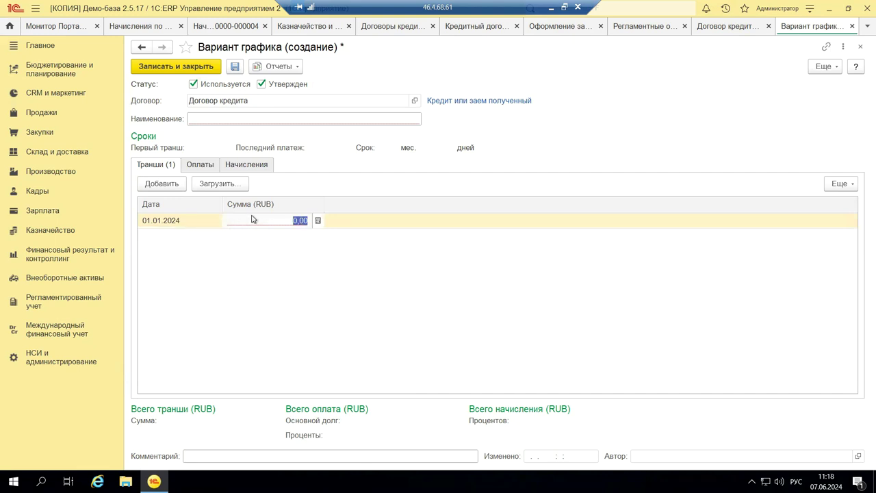
{"action": "type", "text": "500 00"}
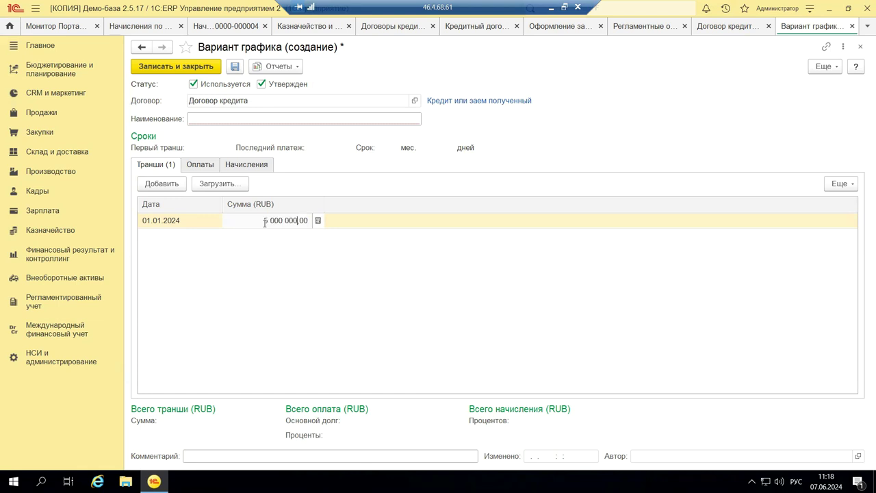
{"action": "key", "text": "Return"}
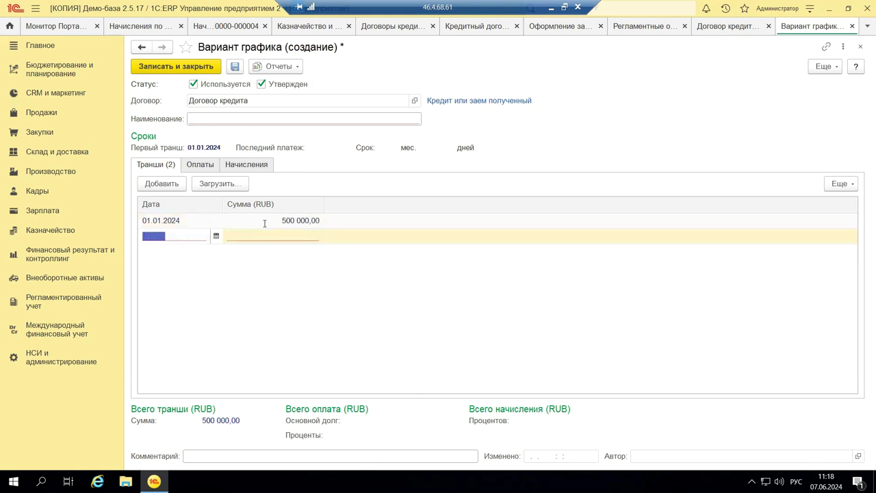
{"action": "key", "text": "Escape"}
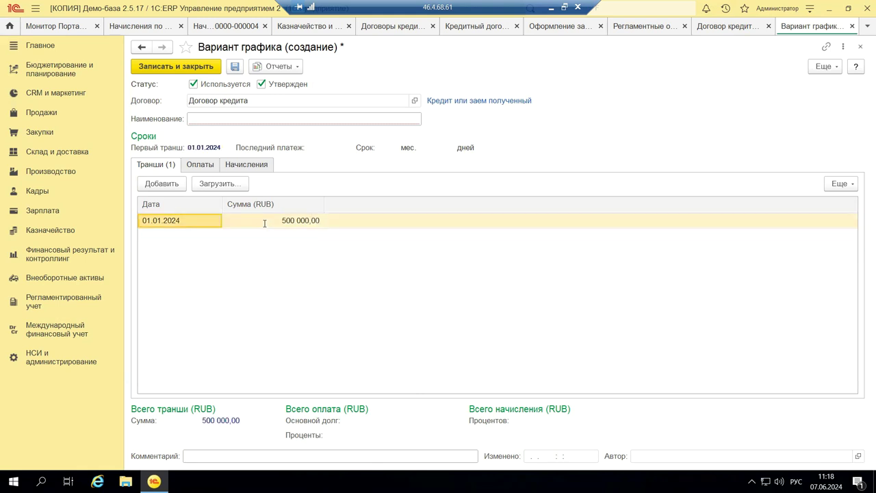
Step: Examine the payment and accrual tables of the new schedule variant alongside its tranche table
{"action": "left_click", "coordinate": [200, 164]}
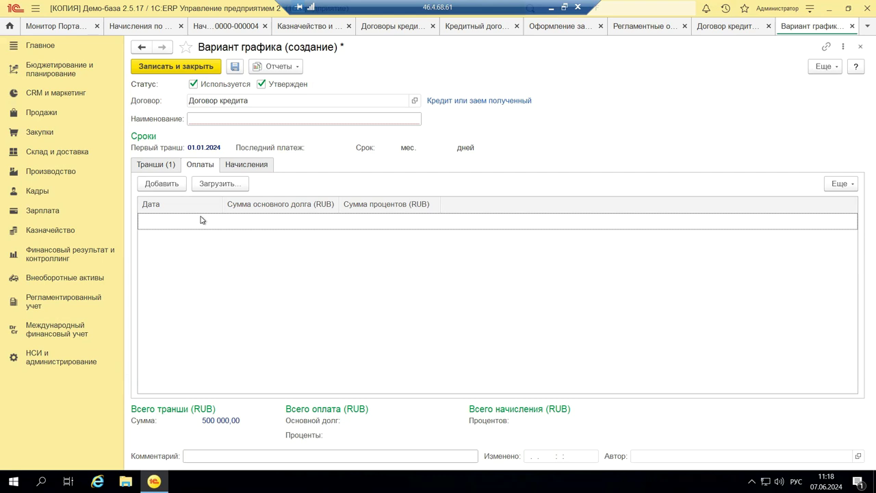
{"action": "left_click", "coordinate": [248, 165]}
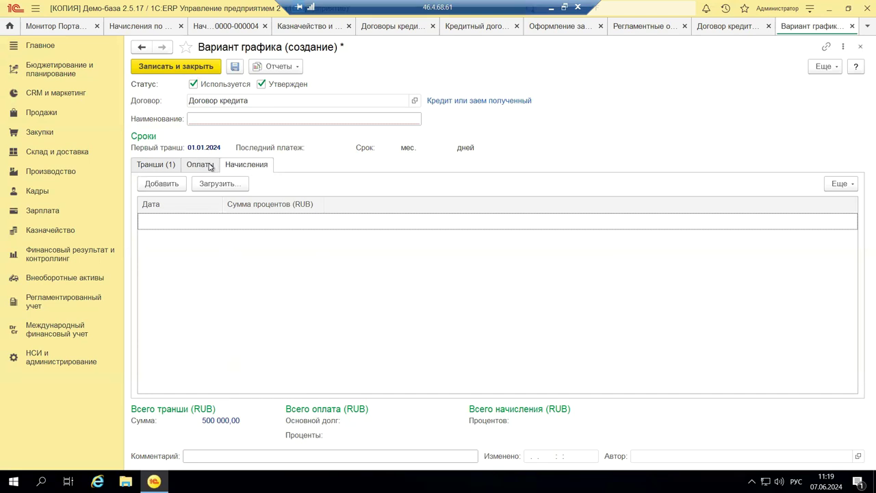
{"action": "left_click", "coordinate": [165, 168]}
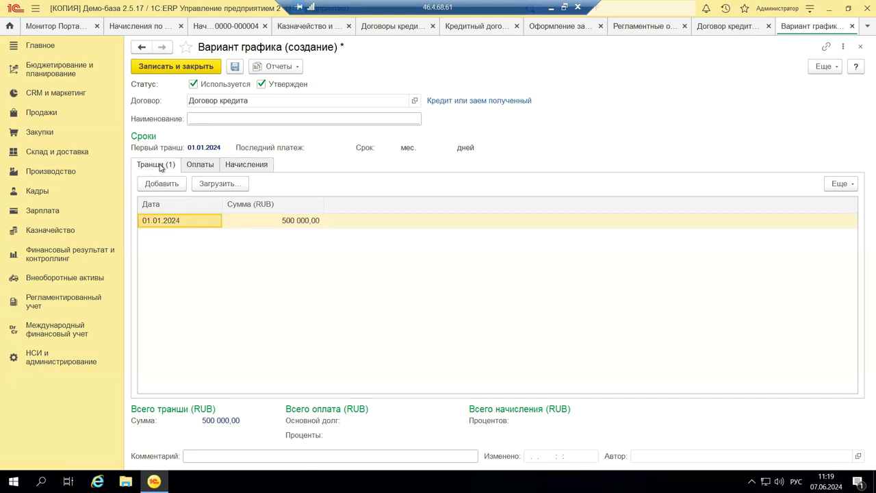
{"action": "left_click", "coordinate": [198, 165]}
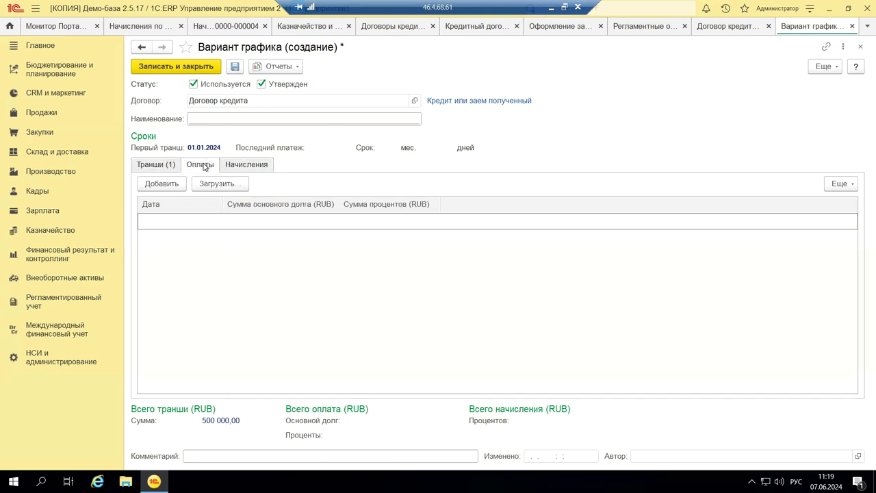
{"action": "left_click", "coordinate": [231, 166]}
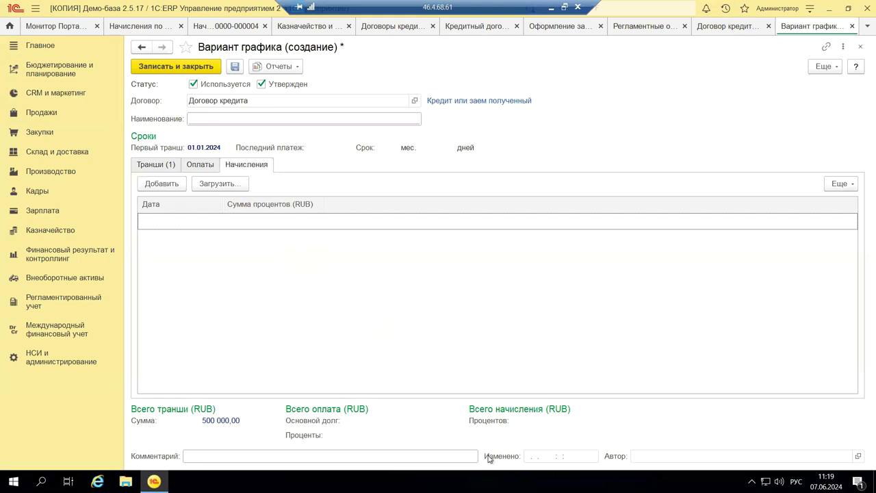
Step: Try to save the schedule variant, decline to ignore the mismatched totals, and close it without saving
{"action": "left_click", "coordinate": [154, 67]}
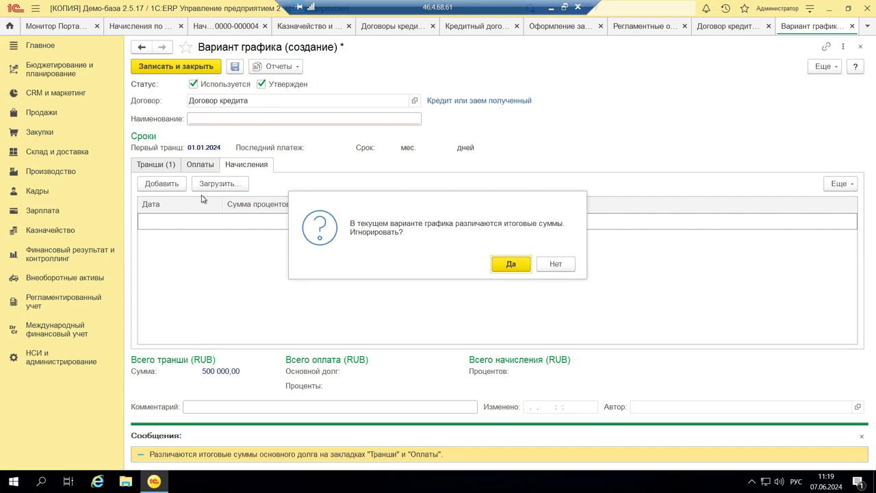
{"action": "left_click", "coordinate": [554, 265]}
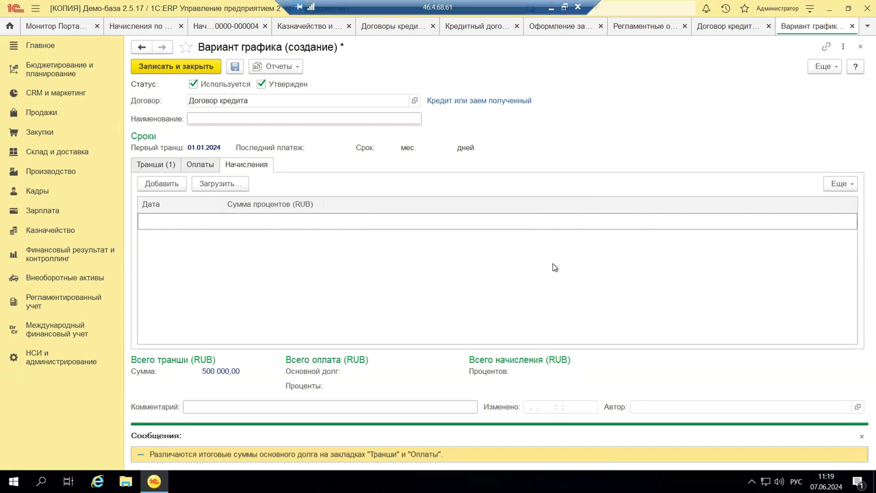
{"action": "left_click", "coordinate": [860, 48]}
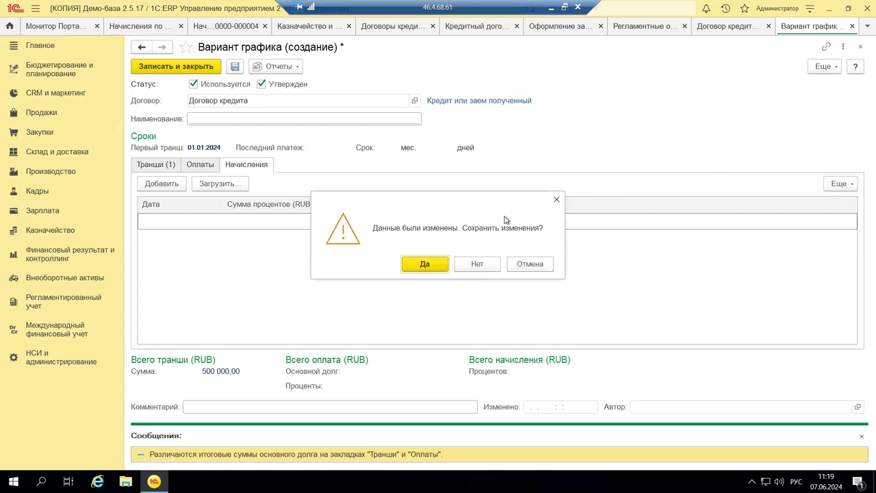
{"action": "left_click", "coordinate": [479, 264]}
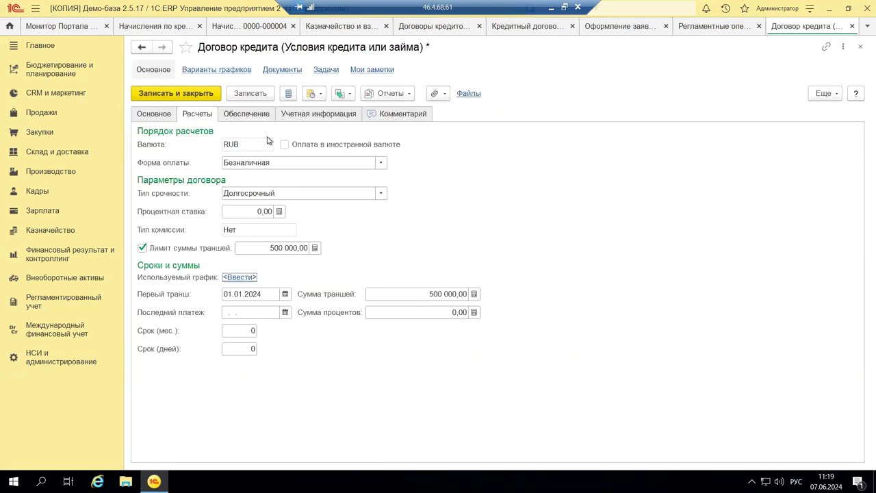
Step: Start a new collateral record in the credit contract to view its fields and discard the record
{"action": "left_click", "coordinate": [246, 114]}
{"action": "left_click", "coordinate": [163, 134]}
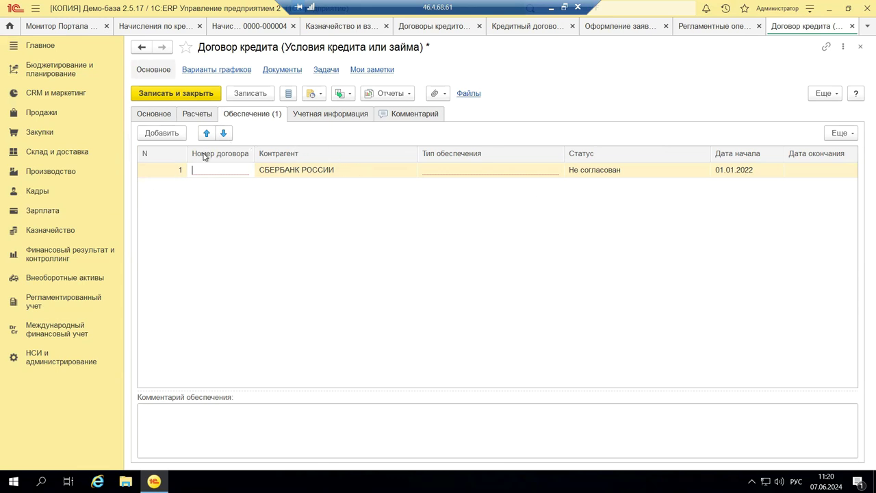
{"action": "key", "text": "Escape"}
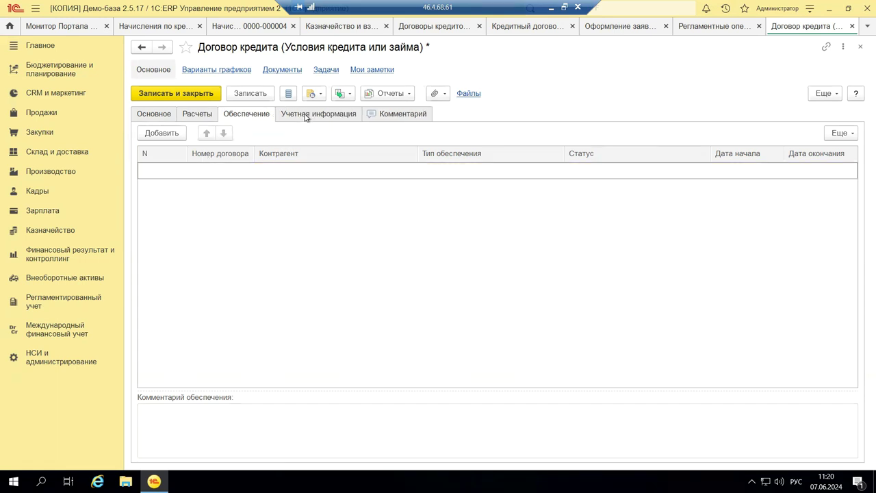
Step: Examine the credit contract's accounting information, including the counterparty bank accounts available for interest and the activity direction
{"action": "left_click", "coordinate": [306, 115]}
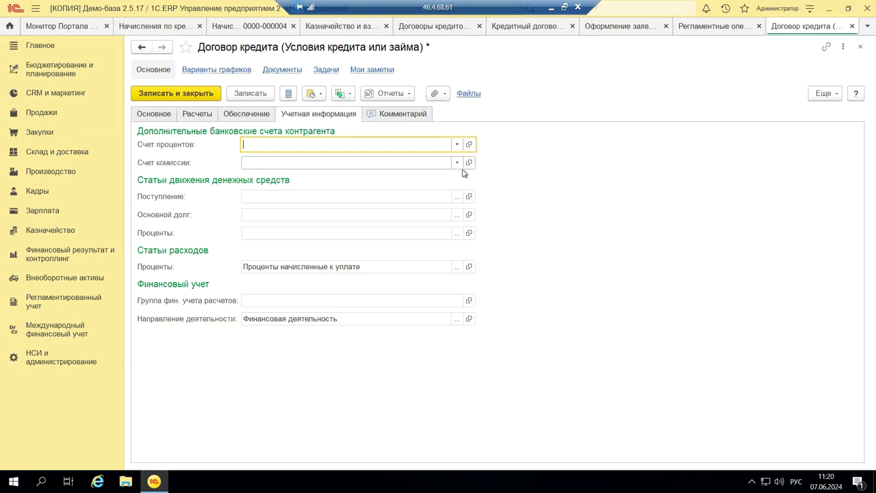
{"action": "left_click", "coordinate": [458, 147]}
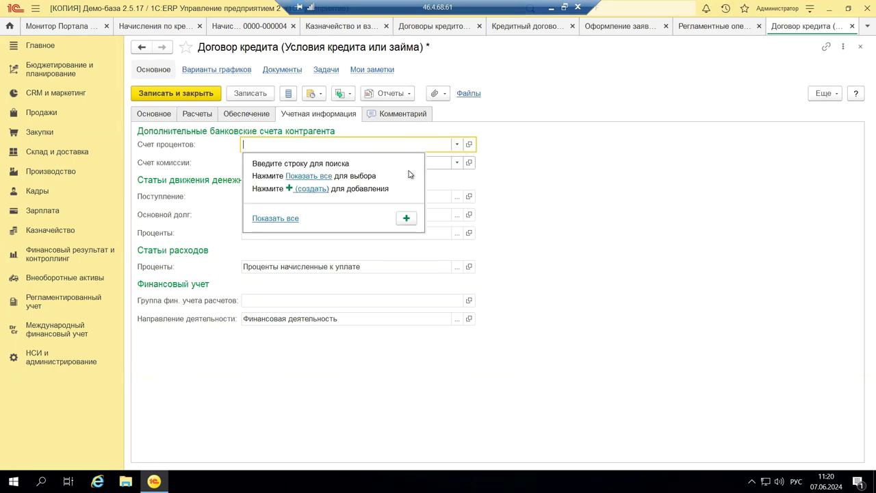
{"action": "left_click", "coordinate": [287, 219]}
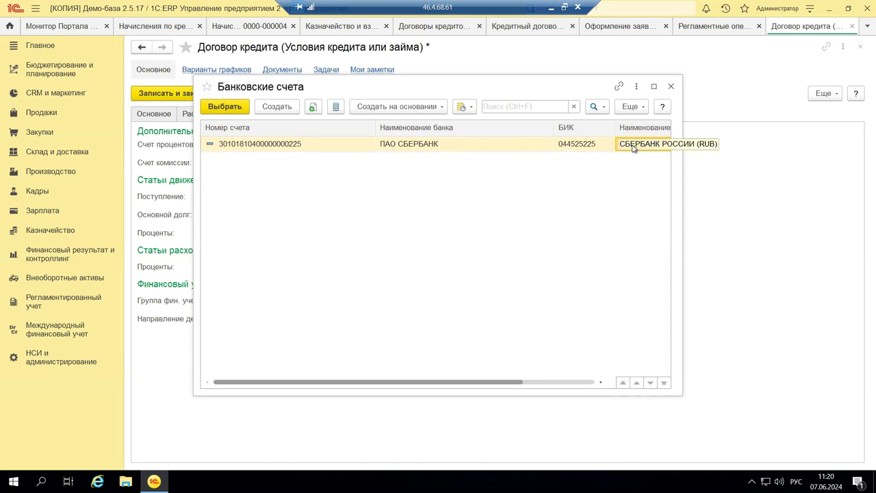
{"action": "left_click", "coordinate": [671, 87]}
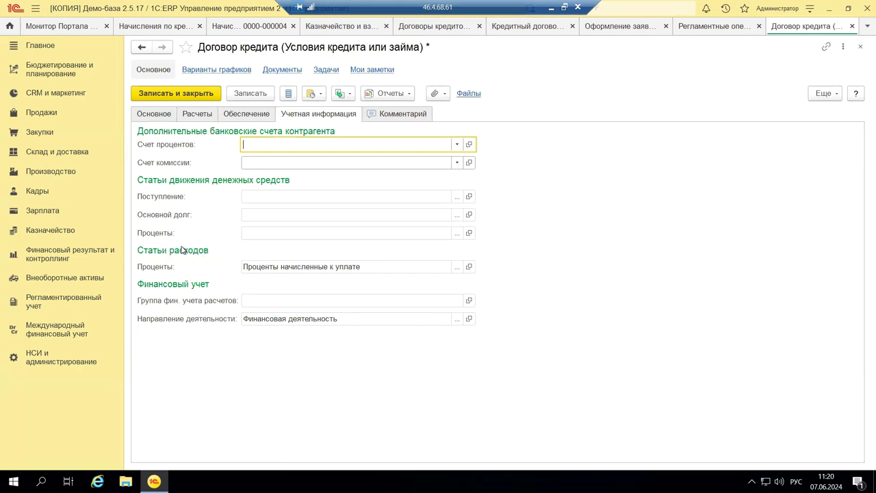
{"action": "mouse_move", "coordinate": [187, 304]}
{"action": "left_click", "coordinate": [458, 321]}
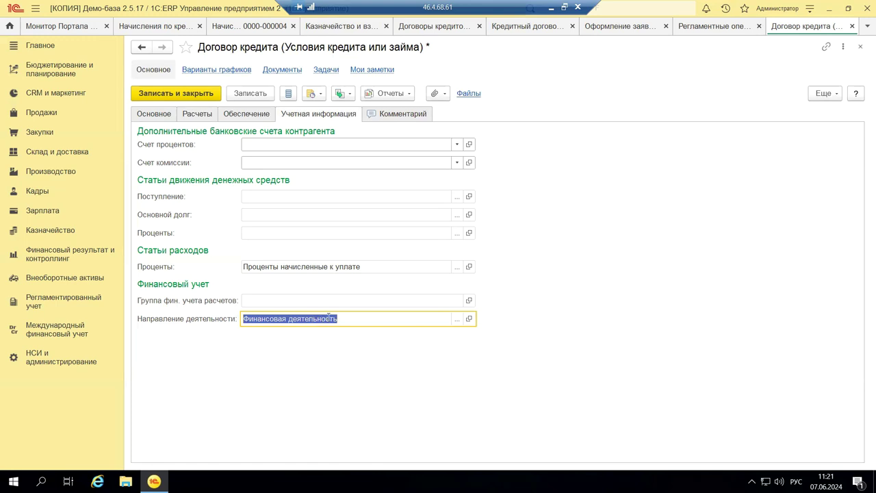
Step: Read the credit contract's comment and close the contract without saving the changes
{"action": "left_click", "coordinate": [405, 117]}
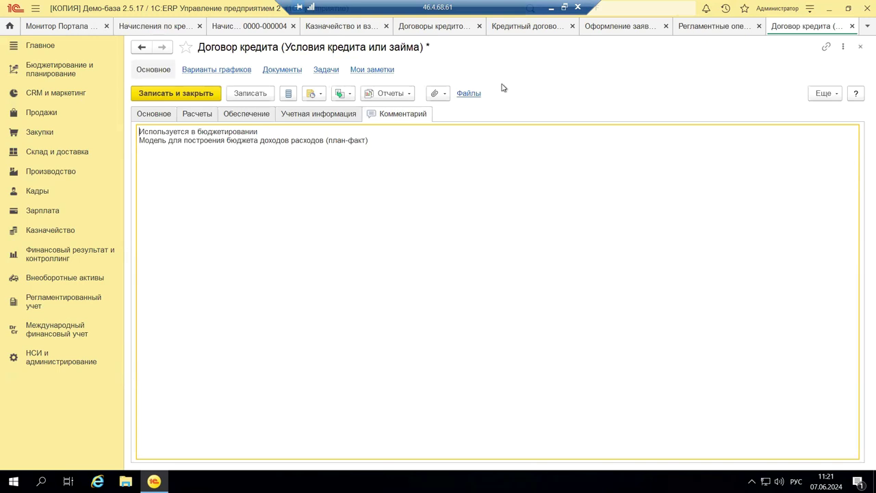
{"action": "left_click", "coordinate": [861, 47]}
{"action": "left_click", "coordinate": [465, 266]}
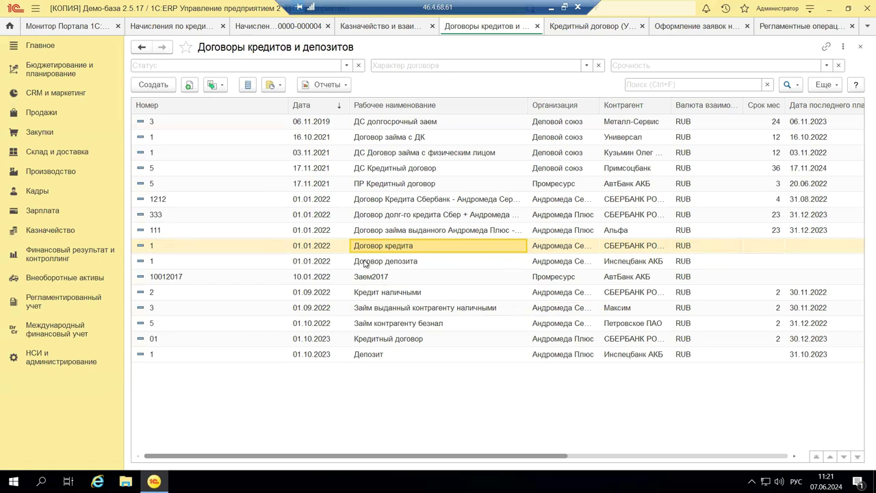
Step: View the contract nature and type of the Депозит and Займ выданный контрагенту наличными contracts, closing each one
{"action": "left_click", "coordinate": [371, 354]}
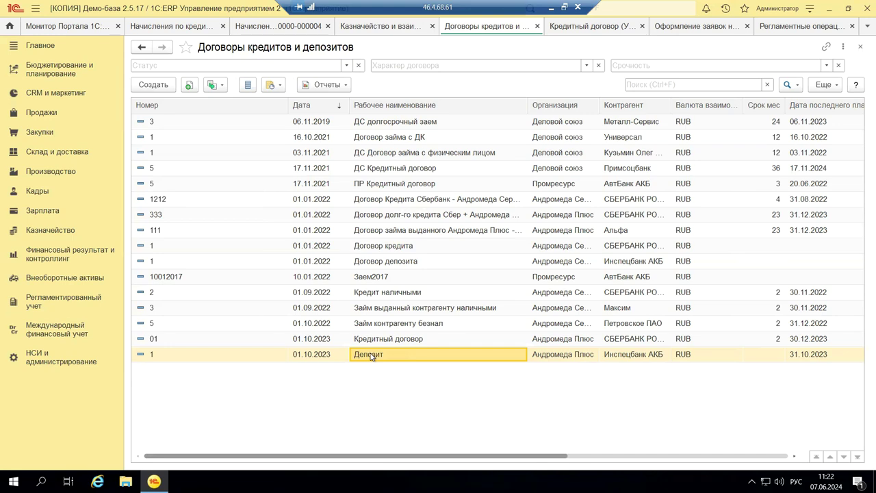
{"action": "double_click", "coordinate": [370, 355]}
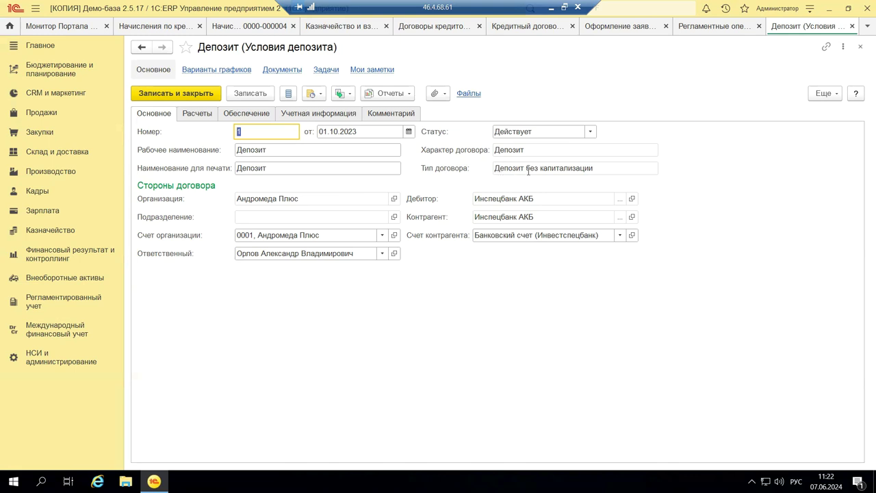
{"action": "left_click", "coordinate": [861, 49]}
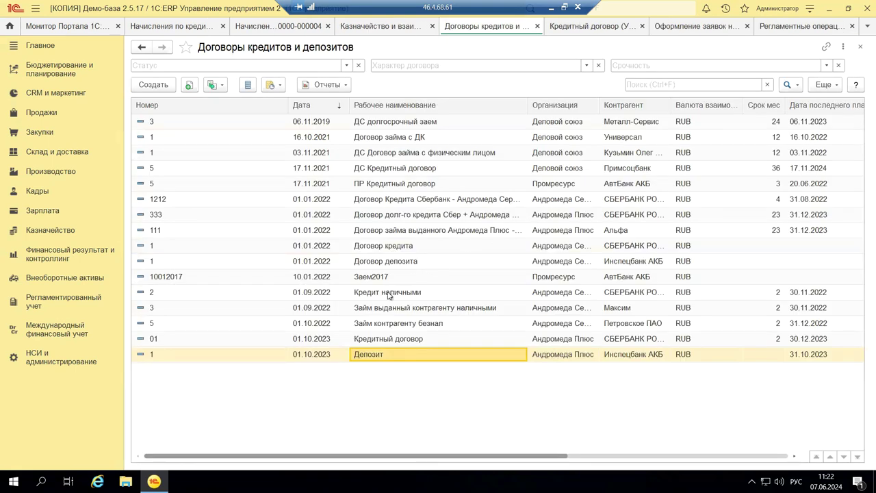
{"action": "double_click", "coordinate": [365, 310]}
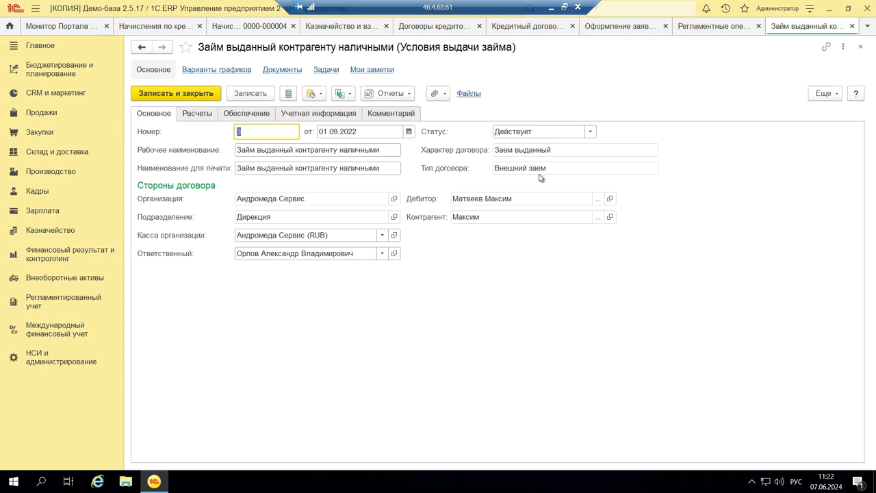
{"action": "left_click", "coordinate": [861, 47]}
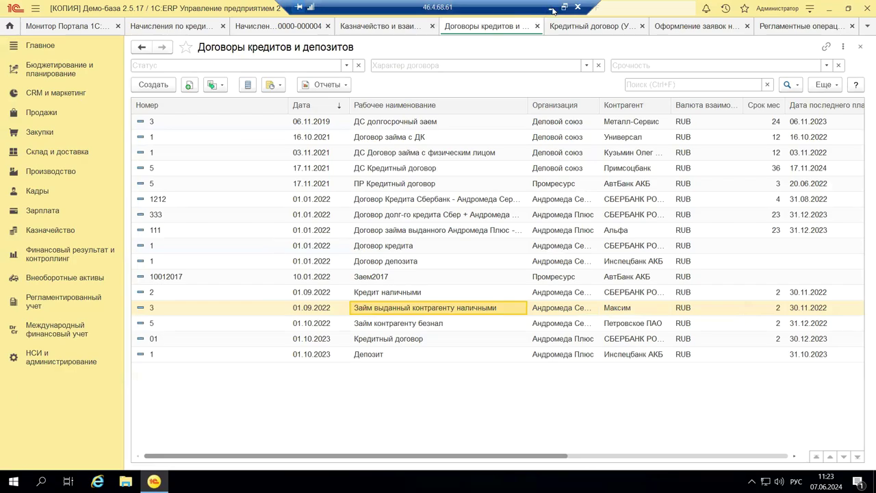
Step: Switch from the remote desktop to the PowerPoint presentation about creating credit contracts
{"action": "left_click", "coordinate": [553, 9]}
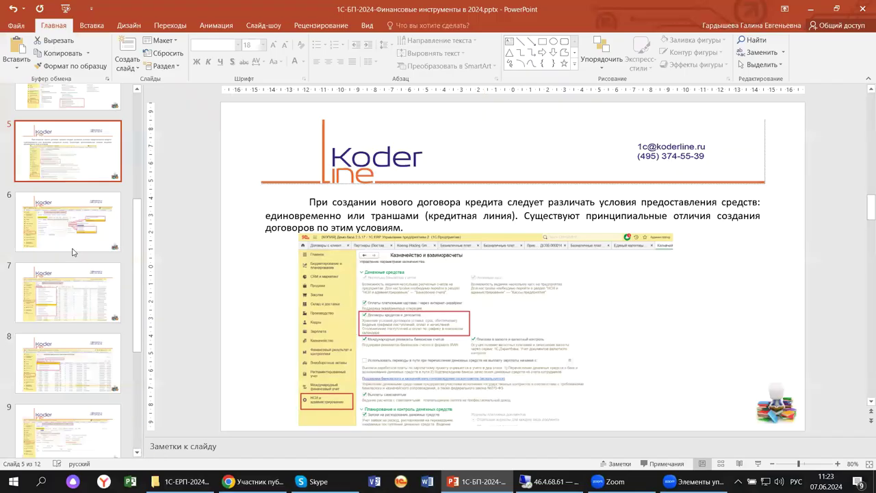
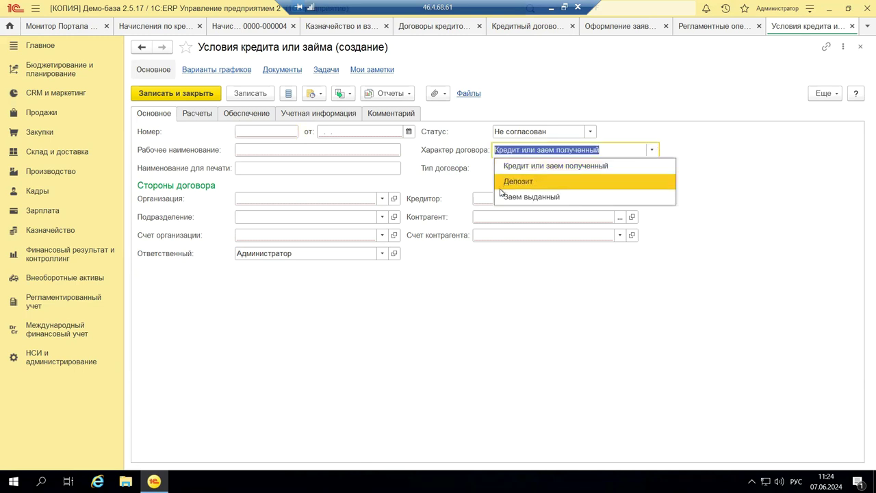
Step: In the new contract form, keep the nature Кредит или заем полученный, view the contract type options, and close the form
{"action": "left_click", "coordinate": [650, 165]}
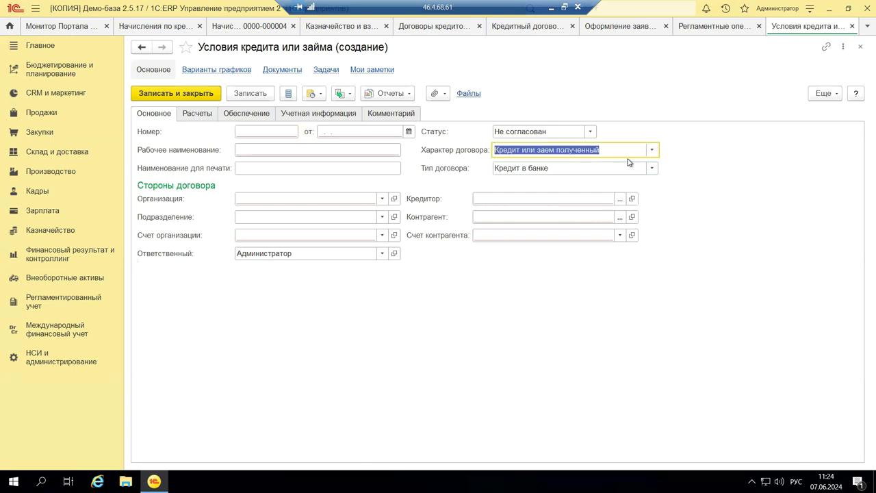
{"action": "left_click", "coordinate": [651, 169]}
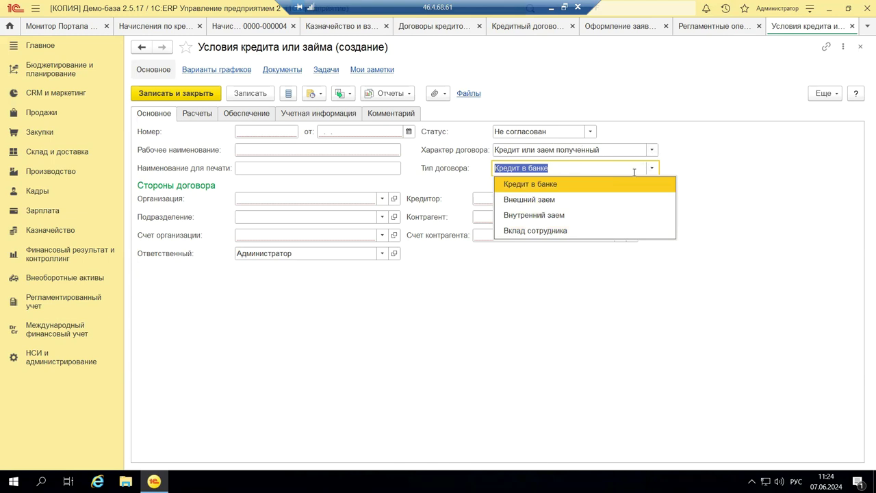
{"action": "left_click", "coordinate": [862, 49]}
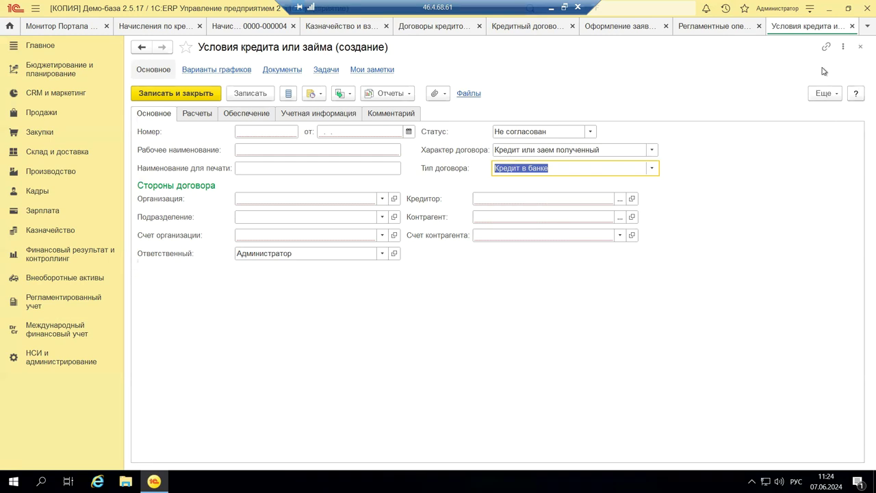
{"action": "left_click", "coordinate": [862, 49]}
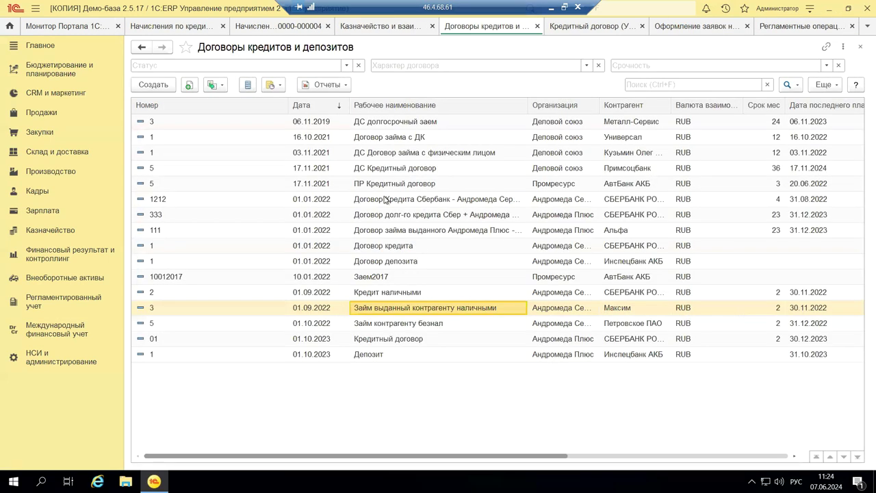
Step: Open the Займ выданный контрагенту наличными contract and review its settlement terms and main details
{"action": "double_click", "coordinate": [386, 312]}
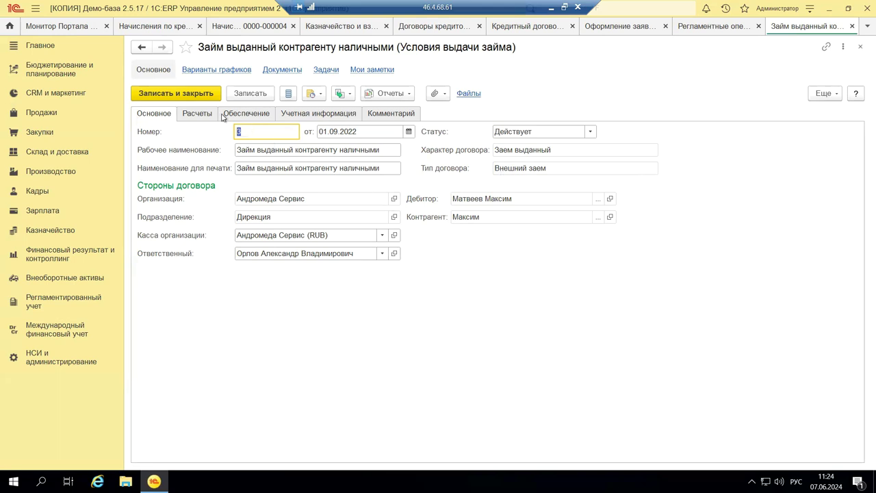
{"action": "left_click", "coordinate": [198, 113]}
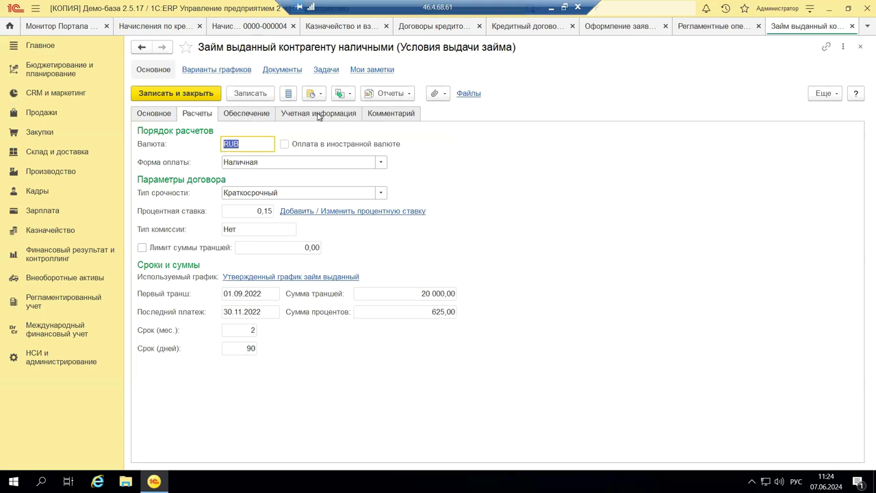
{"action": "left_click", "coordinate": [154, 114]}
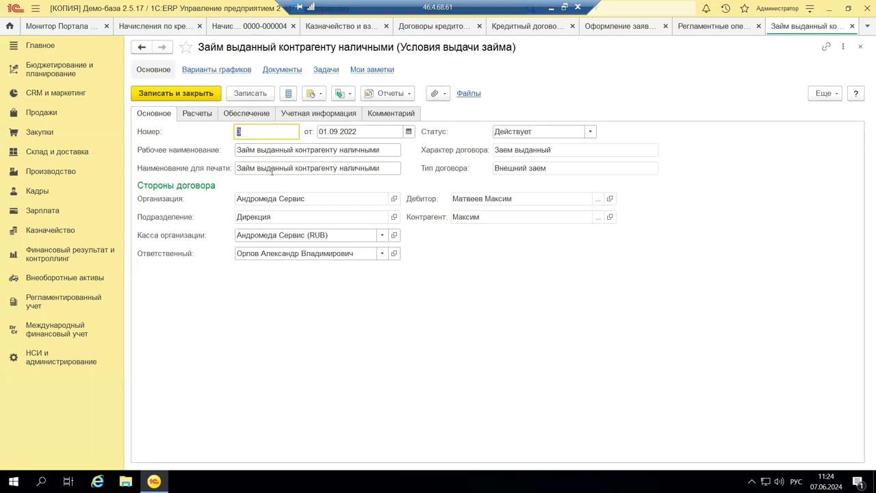
Step: Unlock the locked attributes of the Займ выданный контрагенту наличными contract for editing
{"action": "left_click", "coordinate": [827, 94]}
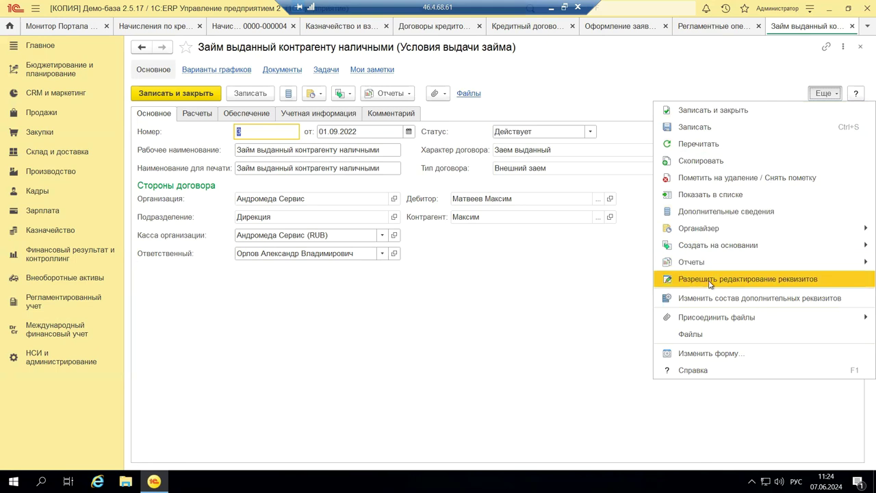
{"action": "left_click", "coordinate": [711, 281]}
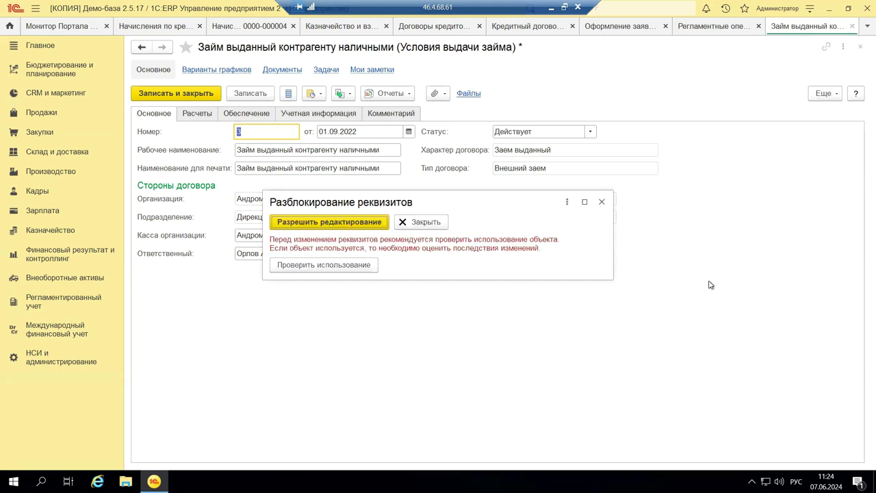
{"action": "left_click", "coordinate": [341, 224]}
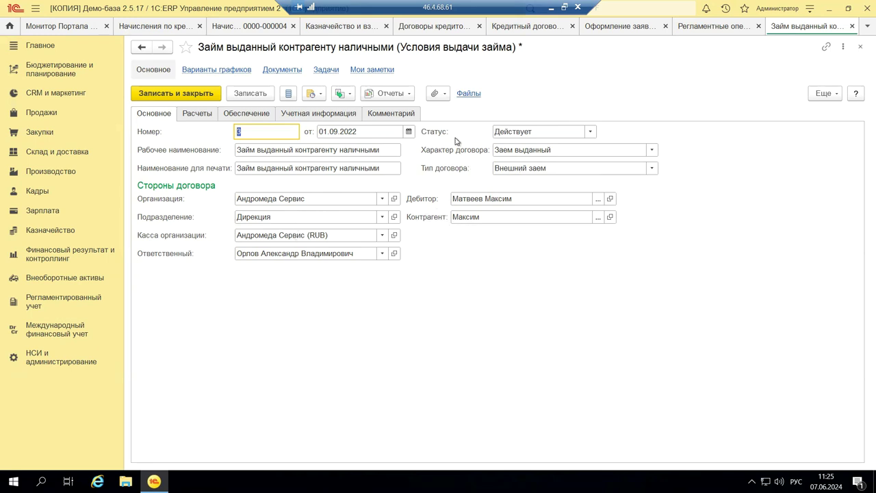
Step: View the План-фактный анализ report for the cash loan contract, then close the report and the contract without saving changes
{"action": "left_click", "coordinate": [409, 94]}
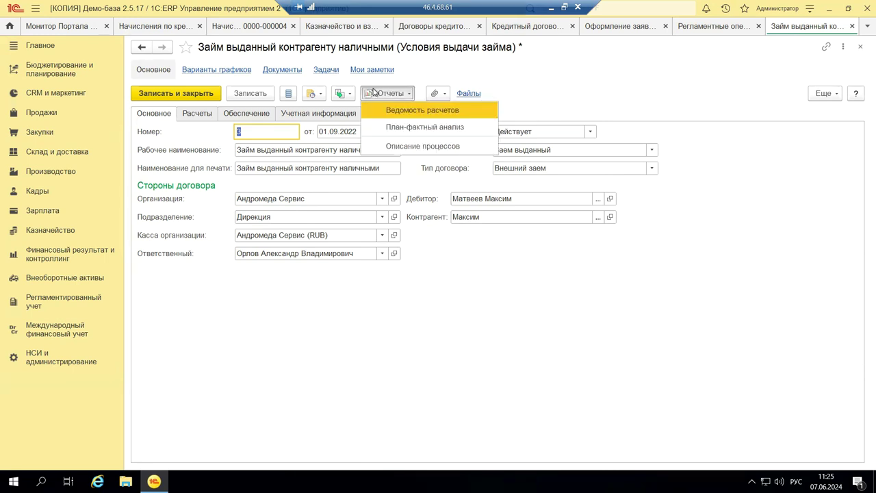
{"action": "left_click", "coordinate": [432, 127]}
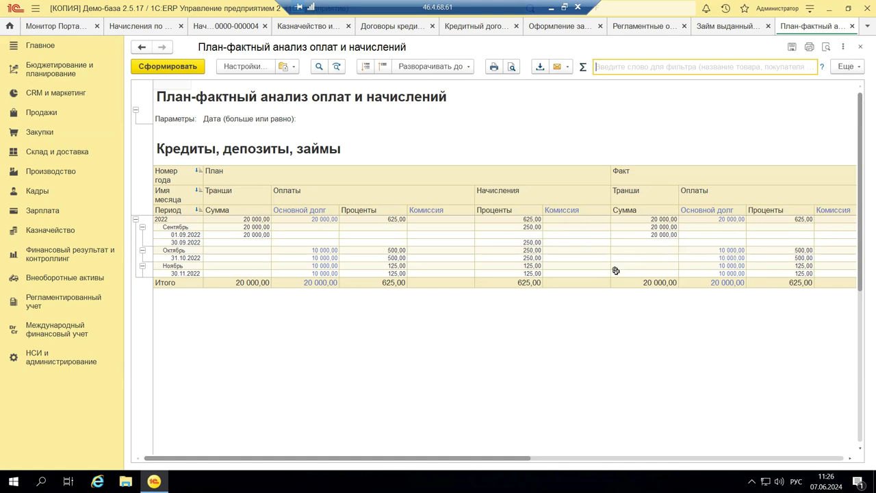
{"action": "left_click", "coordinate": [862, 48]}
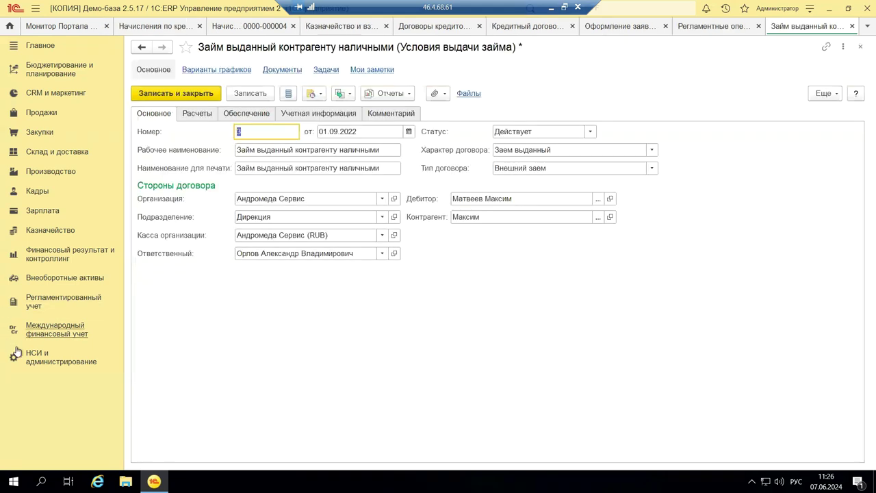
{"action": "left_click", "coordinate": [860, 48]}
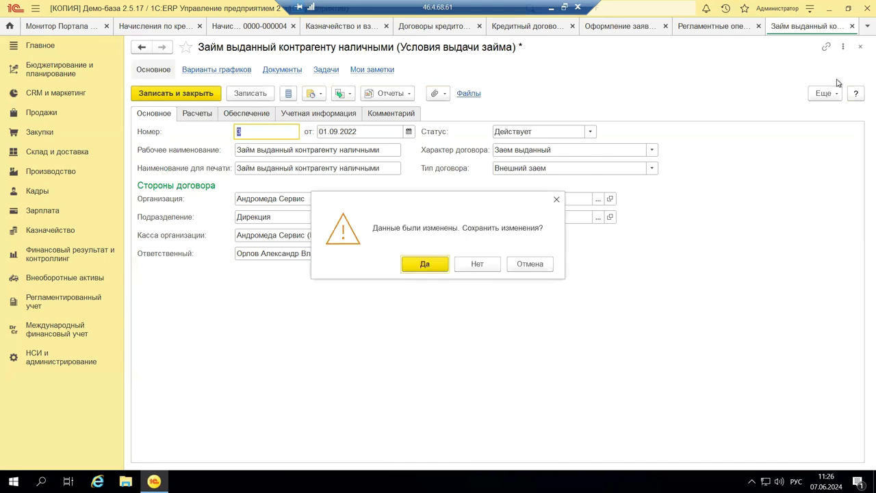
{"action": "left_click", "coordinate": [477, 264]}
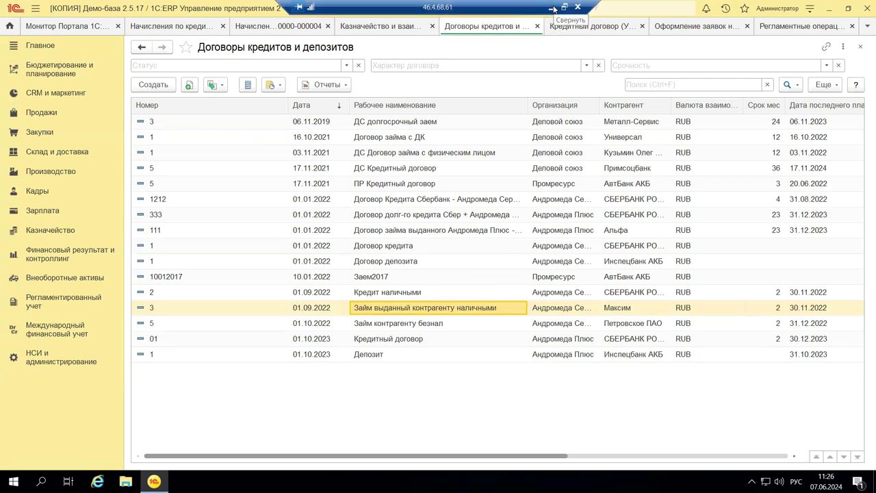
Step: Switch to the PowerPoint presentation and show slide 7 about creating Заявки на расходование денежных средств
{"action": "left_click", "coordinate": [553, 8]}
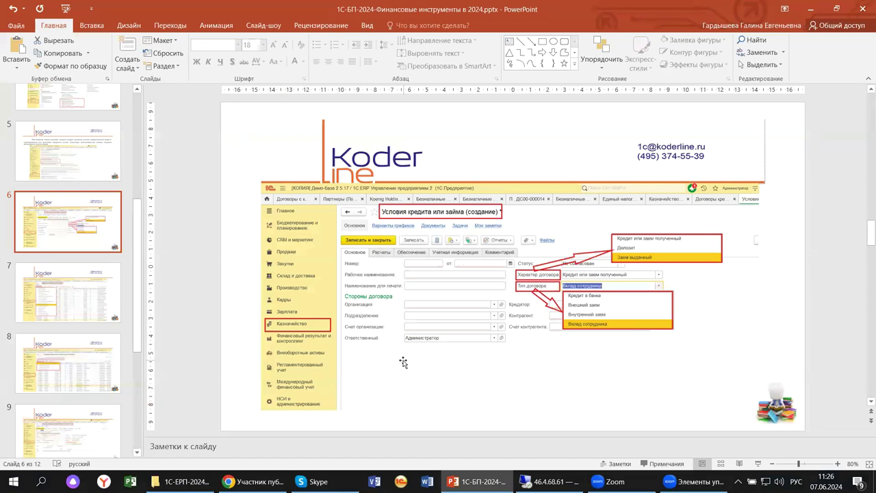
{"action": "left_click", "coordinate": [94, 298]}
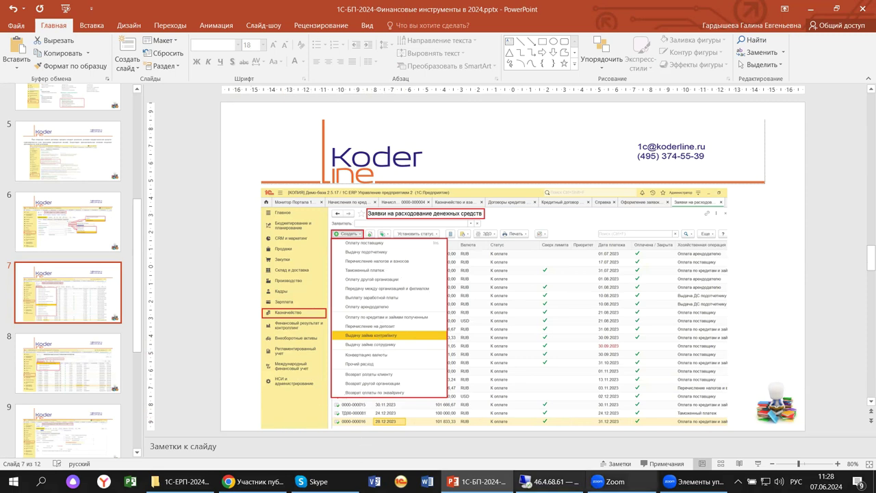
Step: Return to 1C:ERP on the remote desktop and open the Заявки на расходование ДС list in Казначейство
{"action": "left_click", "coordinate": [548, 481]}
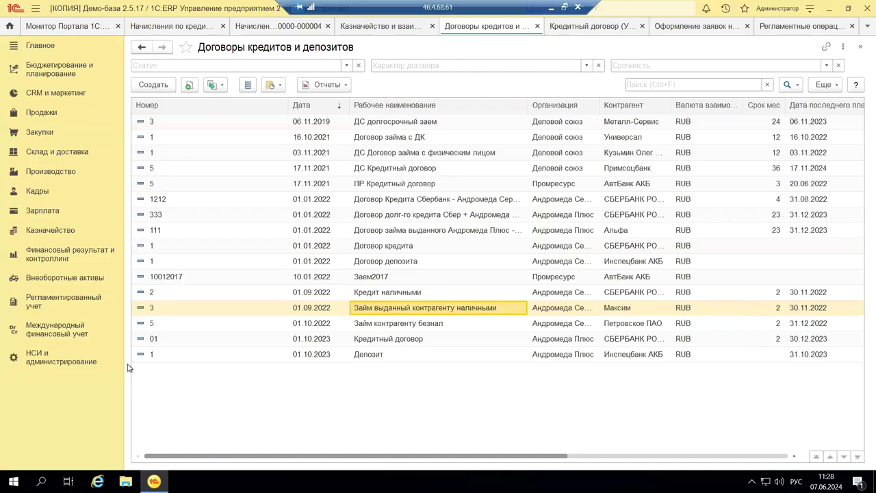
{"action": "left_click", "coordinate": [34, 235]}
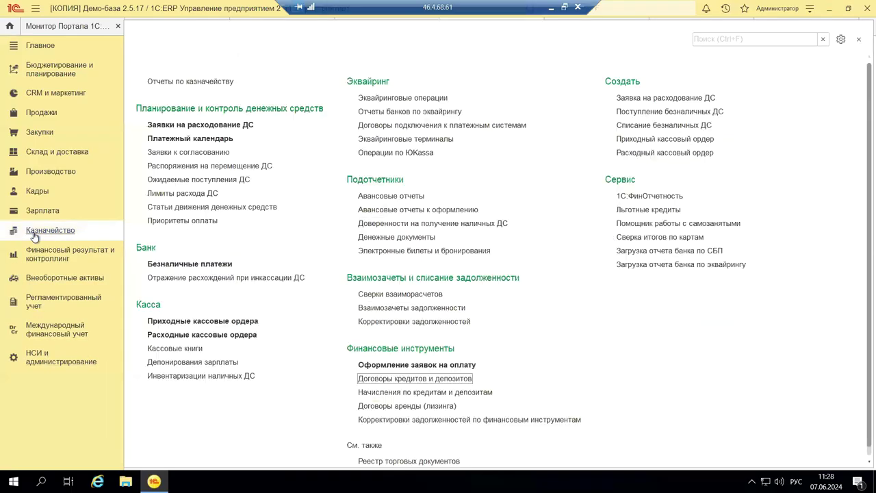
{"action": "left_click", "coordinate": [212, 128]}
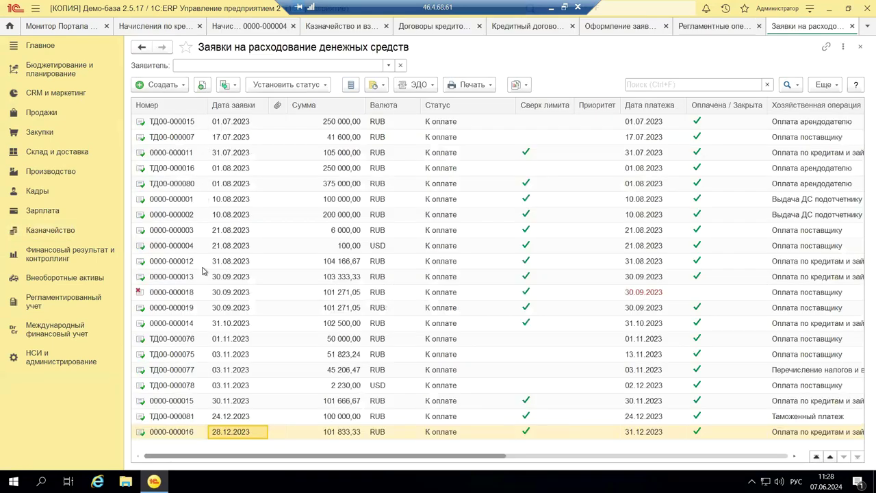
Step: Open the expenditure request dated 28.12.2023, review its payment breakdown, account distribution and main details, and close it
{"action": "left_click", "coordinate": [340, 435]}
{"action": "double_click", "coordinate": [344, 434]}
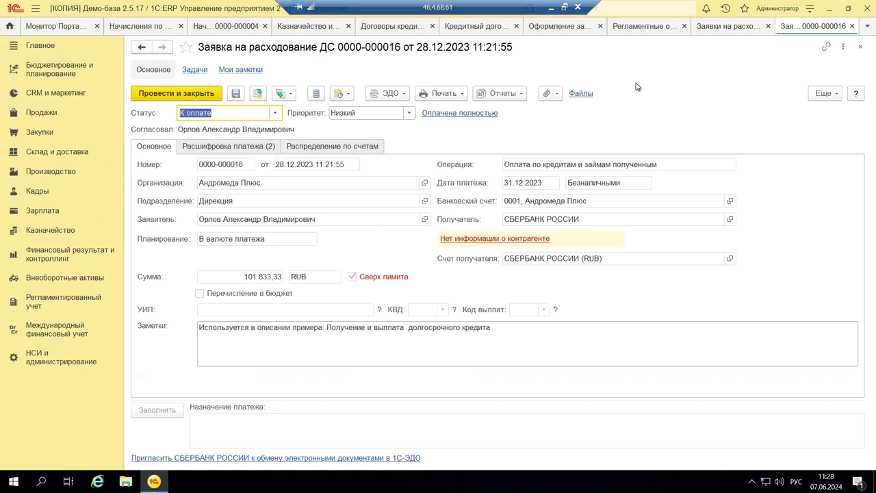
{"action": "left_click", "coordinate": [196, 150]}
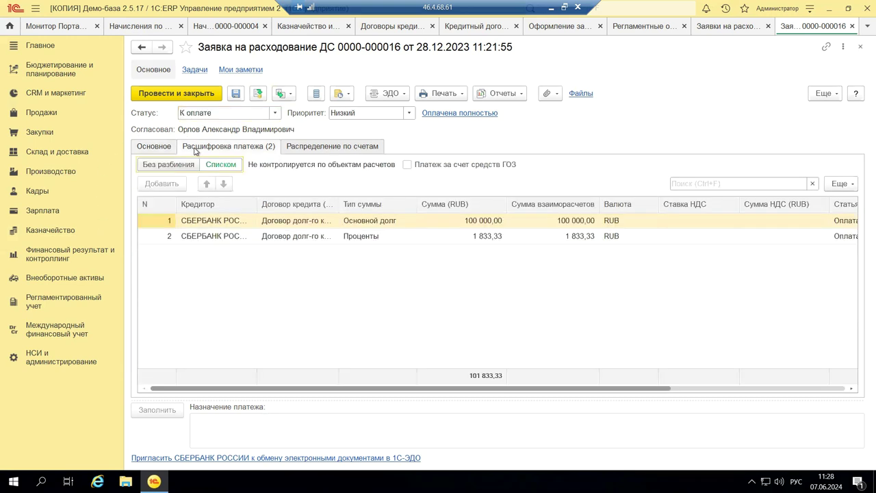
{"action": "left_click", "coordinate": [342, 147]}
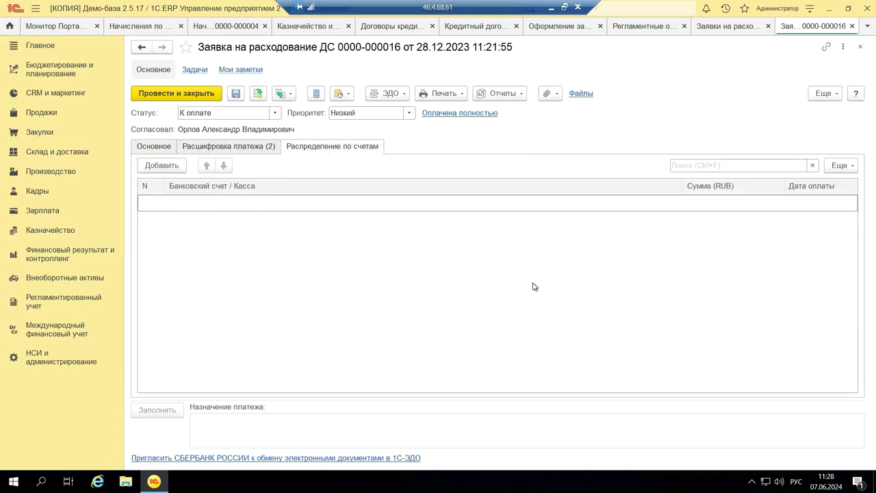
{"action": "left_click", "coordinate": [143, 146]}
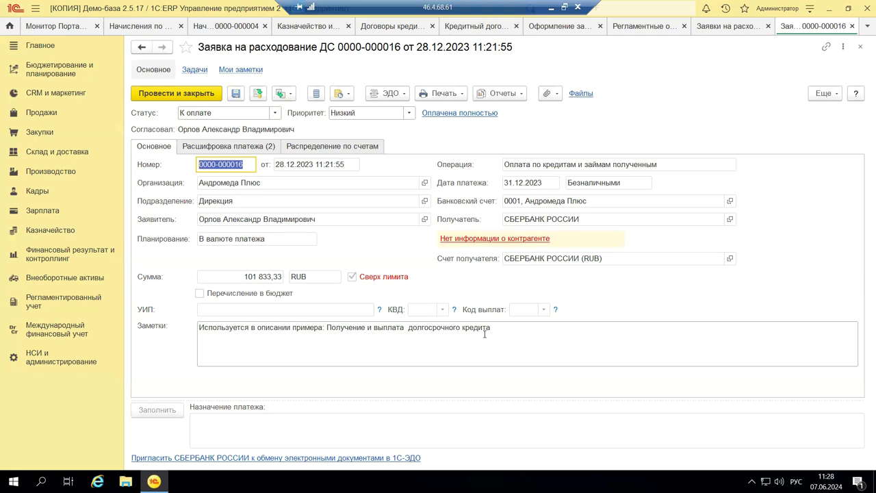
{"action": "left_click", "coordinate": [862, 50]}
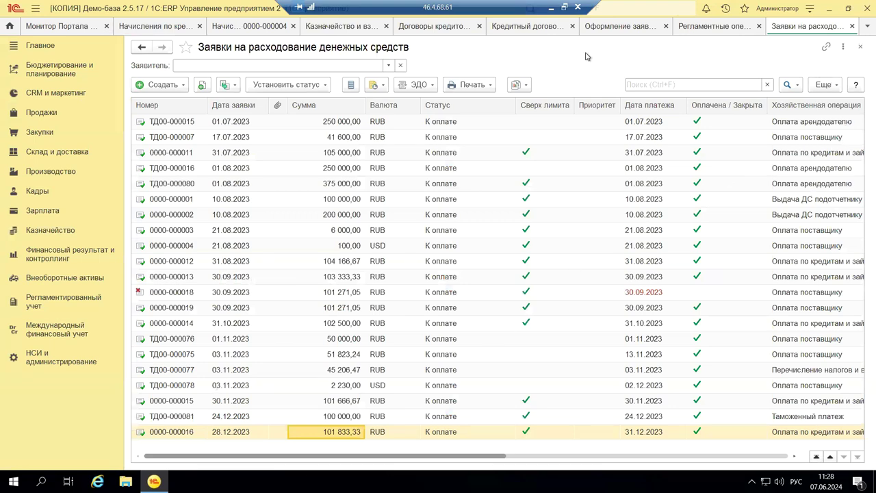
Step: Open Оформление заявок на оплату, review the scheduled payments and existing requests, and show the operations available for a new request
{"action": "left_click", "coordinate": [67, 229]}
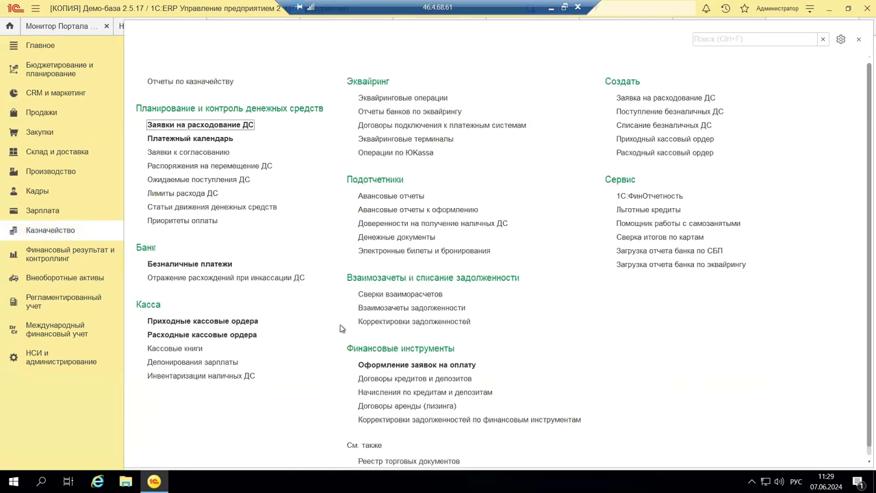
{"action": "left_click", "coordinate": [421, 366]}
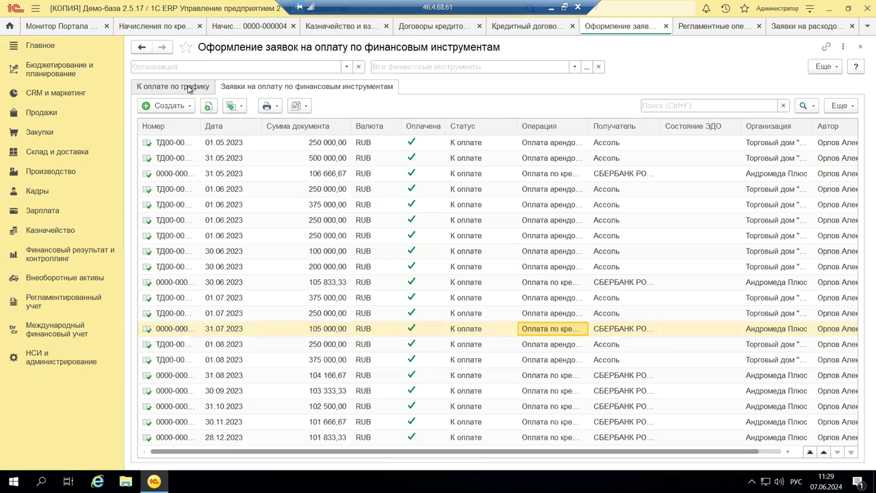
{"action": "left_click", "coordinate": [189, 88]}
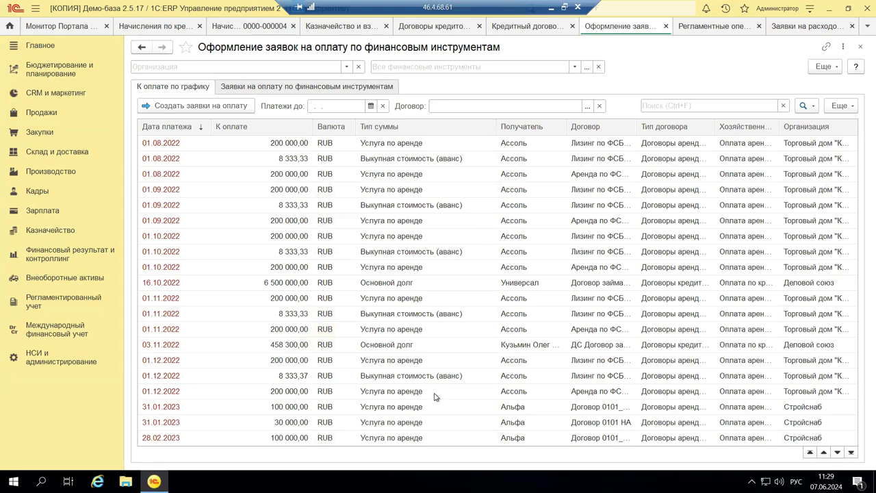
{"action": "left_click", "coordinate": [272, 89]}
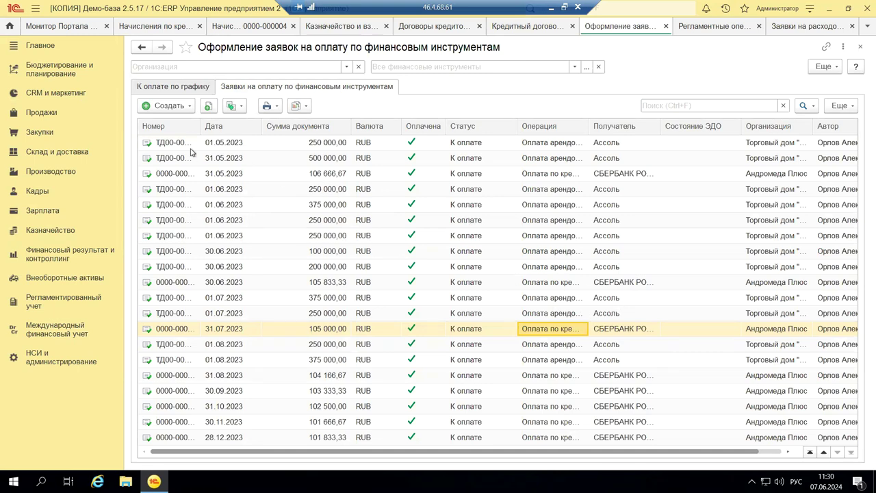
{"action": "left_click", "coordinate": [165, 107]}
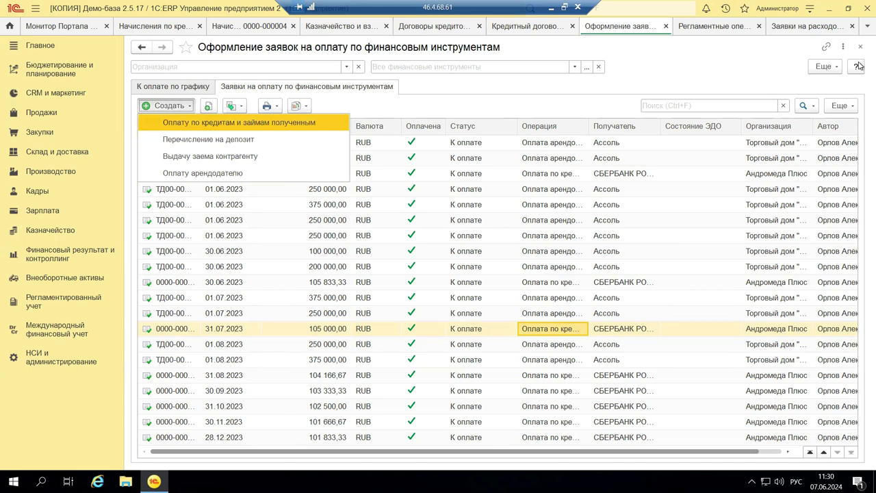
Step: Switch to the PowerPoint presentation and show slides 8 and 9 about payment requests for financial instruments
{"action": "left_click", "coordinate": [552, 8]}
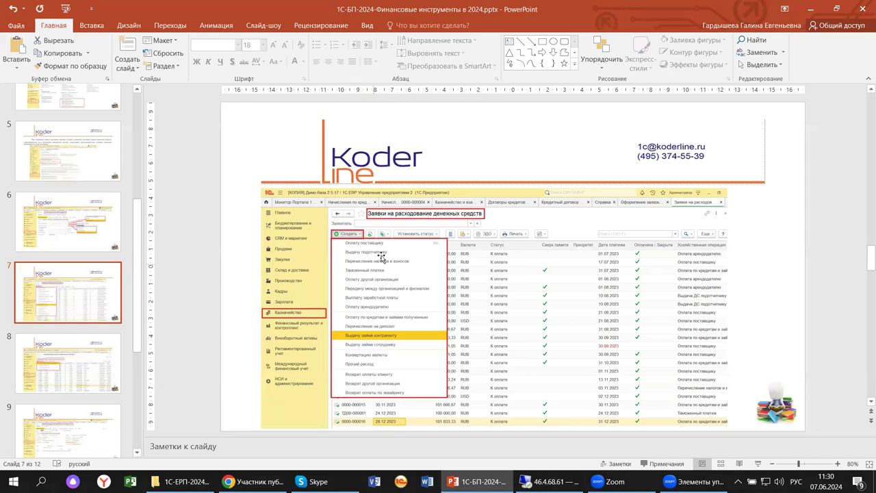
{"action": "left_click", "coordinate": [76, 369]}
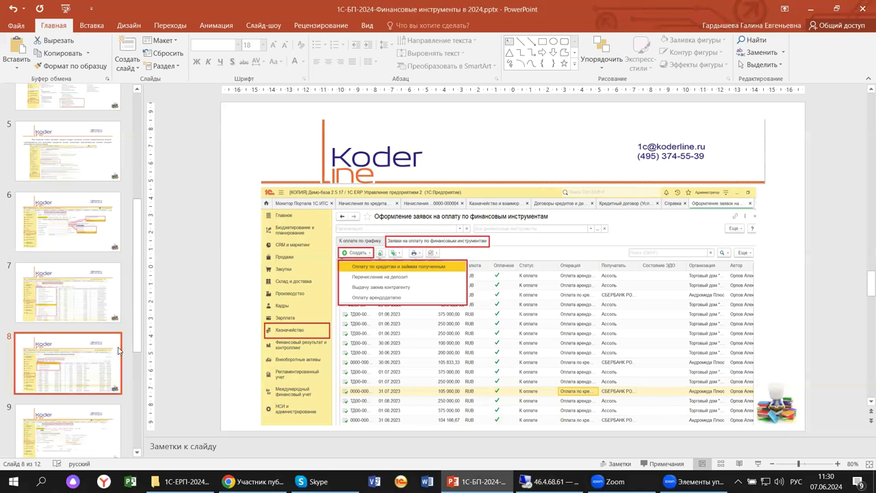
{"action": "scroll", "coordinate": [71, 376], "scroll_direction": "down", "scroll_amount": 1}
{"action": "left_click", "coordinate": [72, 375]}
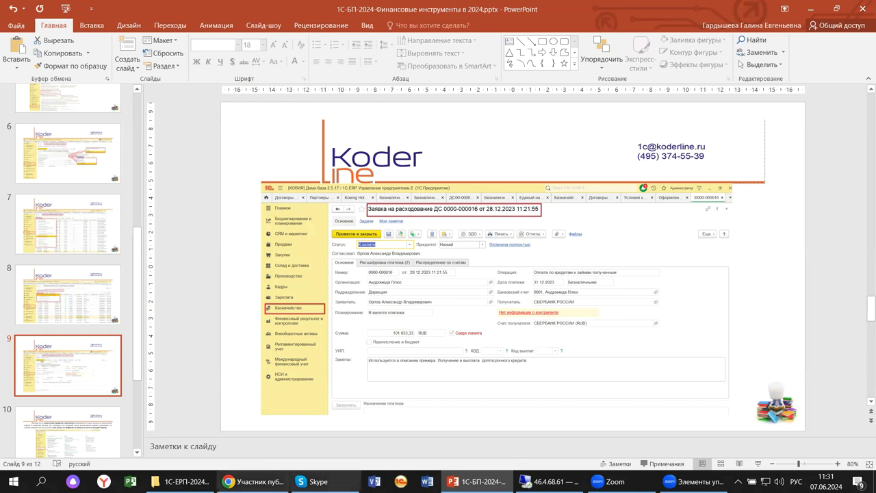
Step: Return to 1C:ERP on the remote desktop and display the financial instrument payments due by schedule
{"action": "mouse_move", "coordinate": [548, 481]}
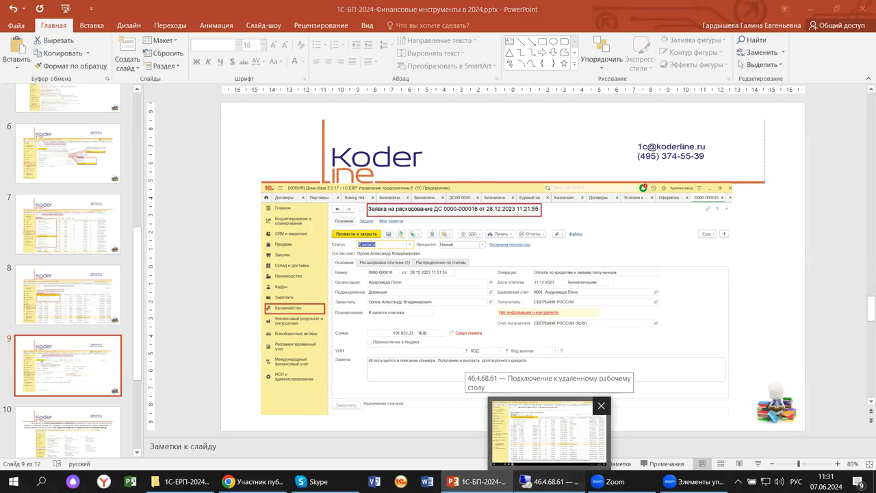
{"action": "left_click", "coordinate": [548, 431]}
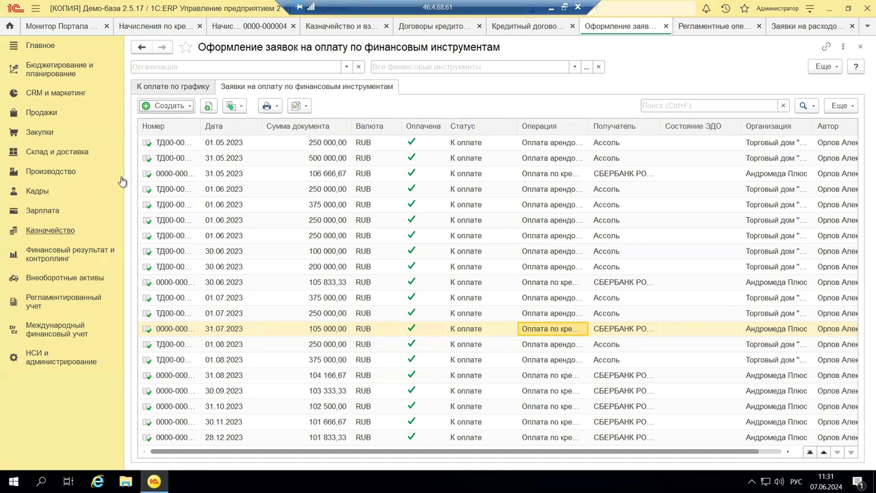
{"action": "left_click", "coordinate": [173, 87]}
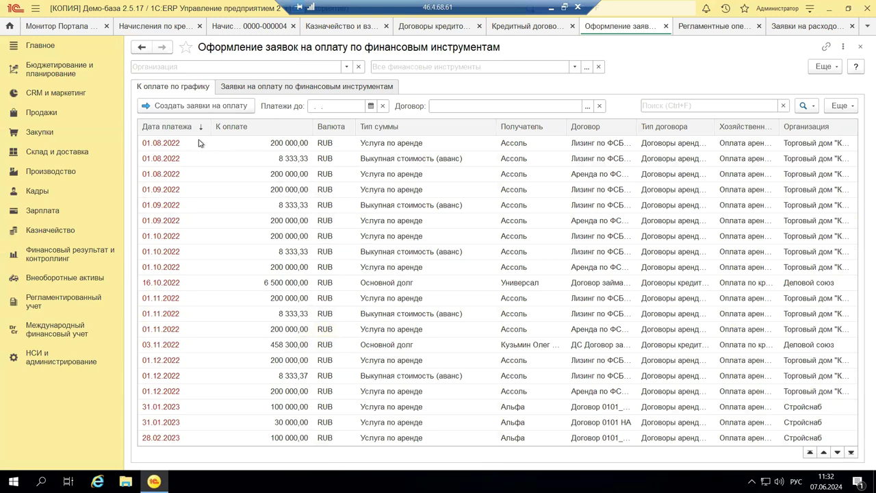
Step: Open the lease contract from the 01.09.2022 Услуга по аренде line, review its status options, parameters and settlements, and close it
{"action": "double_click", "coordinate": [405, 223]}
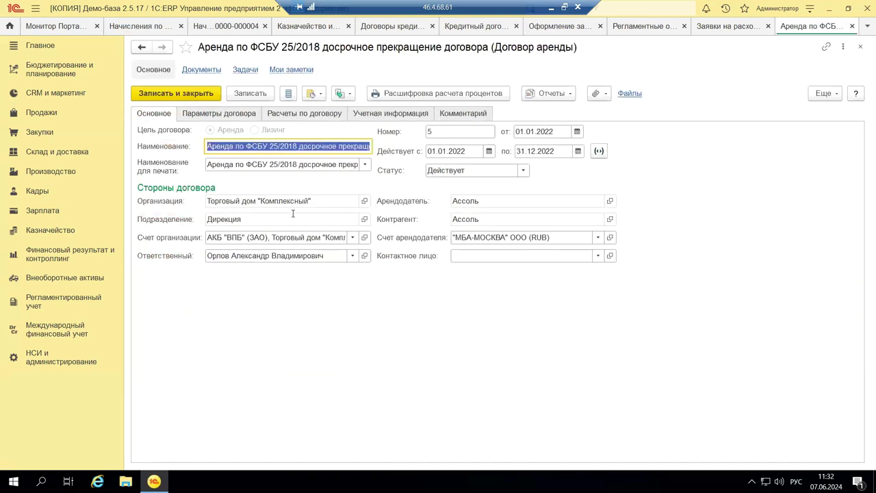
{"action": "left_click", "coordinate": [523, 171]}
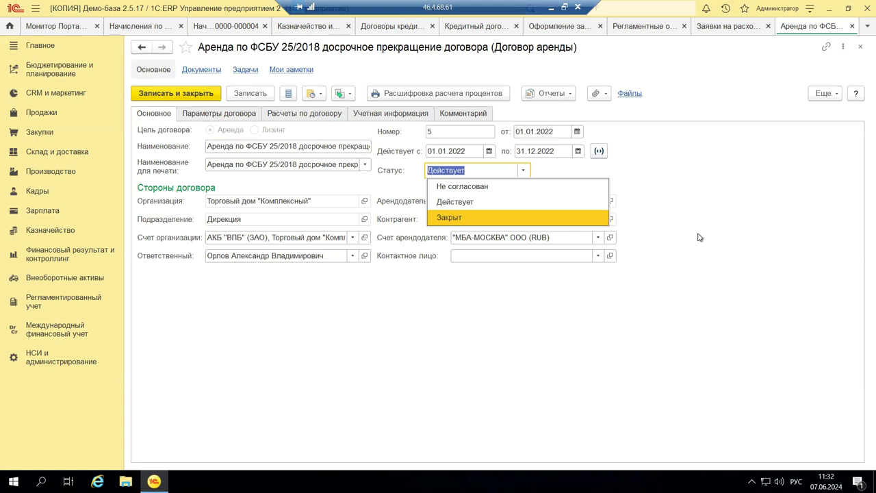
{"action": "key", "text": "Escape"}
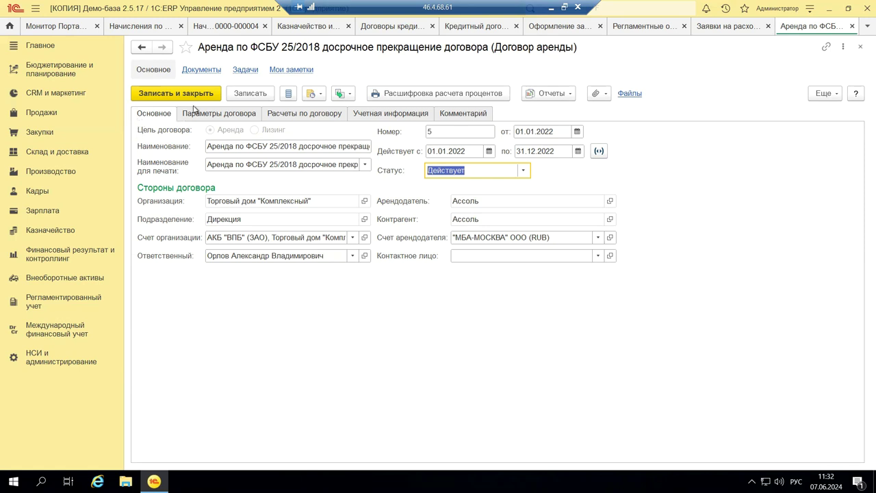
{"action": "left_click", "coordinate": [216, 116]}
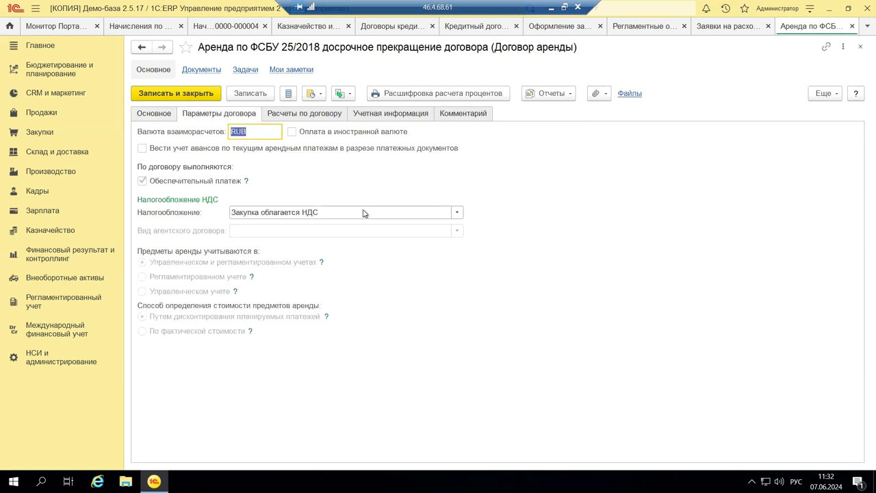
{"action": "left_click", "coordinate": [283, 117]}
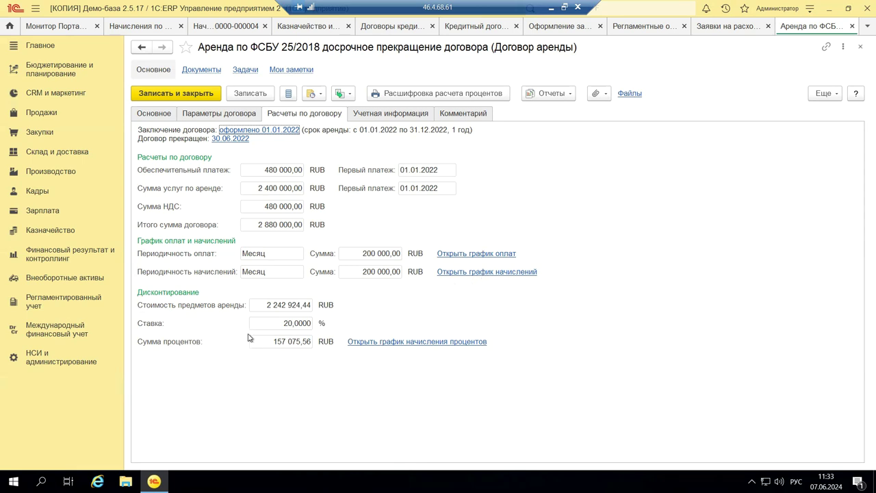
{"action": "mouse_move", "coordinate": [291, 323]}
{"action": "left_click", "coordinate": [861, 47]}
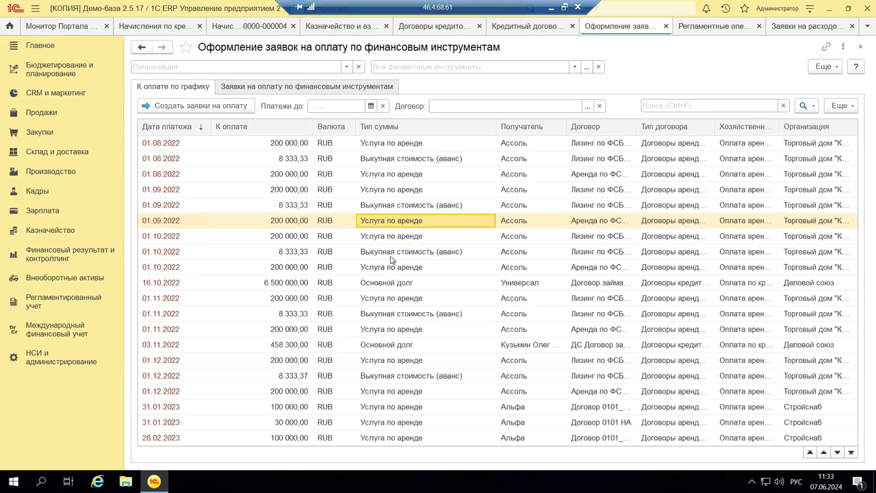
Step: Reopen the Заявки на расходование ДС list and select the 375 000,00 RUB lessor payment request dated 01.08.2023
{"action": "left_click", "coordinate": [54, 233]}
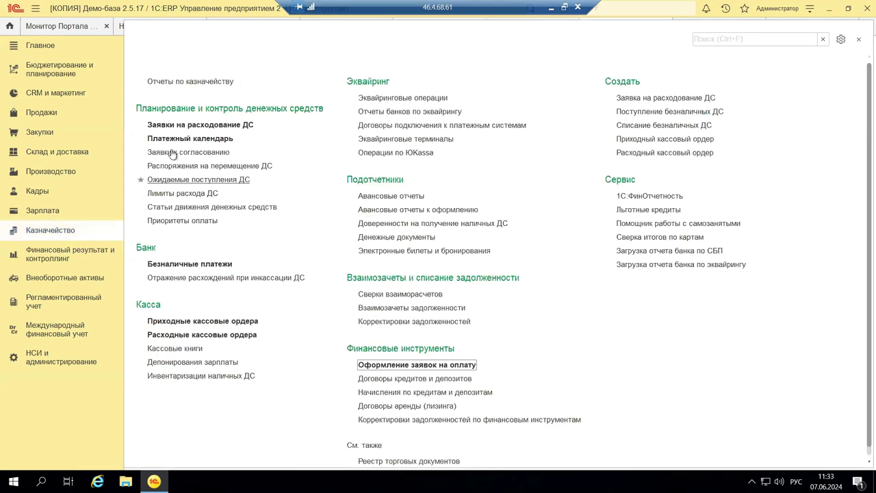
{"action": "left_click", "coordinate": [192, 125]}
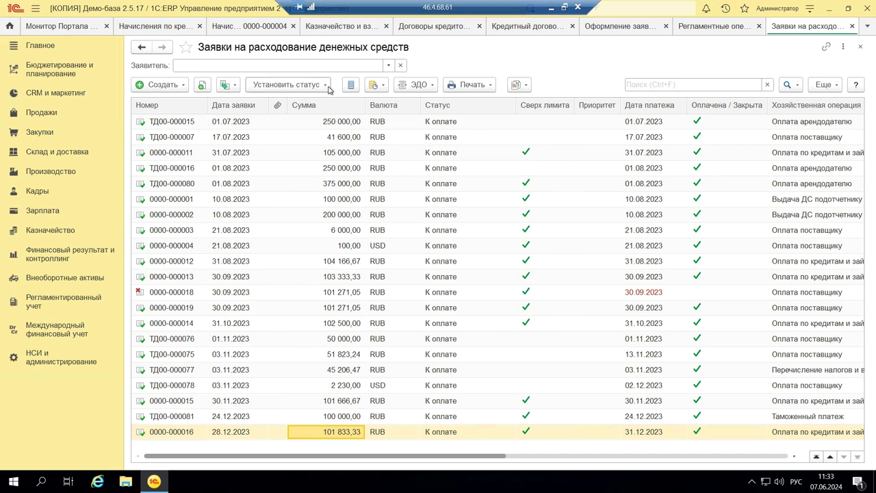
{"action": "left_click", "coordinate": [190, 172]}
{"action": "left_click", "coordinate": [186, 183]}
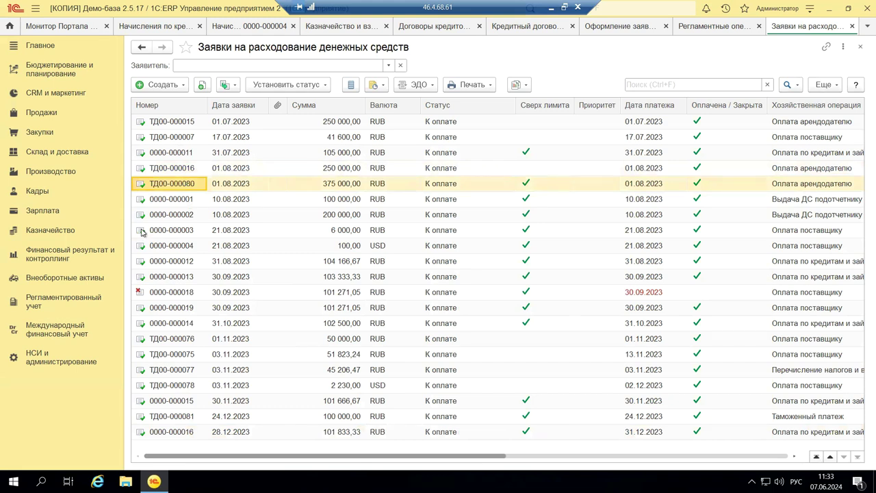
Step: Select the adjacent requests from 375 000,00 RUB of 01.08.2023 through 6 000,00 RUB of 21.08.2023 and review the statuses available for them
{"action": "left_click", "coordinate": [164, 200], "text": "shift"}
{"action": "left_click", "coordinate": [165, 214], "text": "shift"}
{"action": "left_click", "coordinate": [165, 229], "text": "shift"}
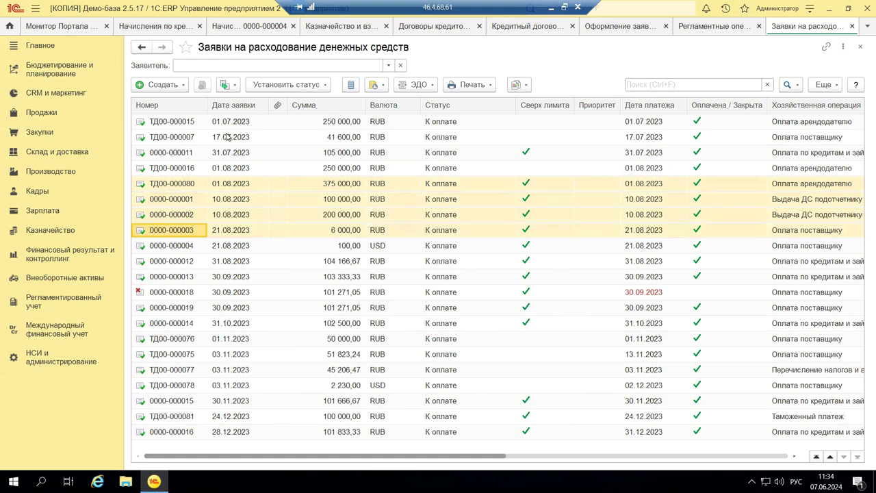
{"action": "left_click", "coordinate": [307, 87]}
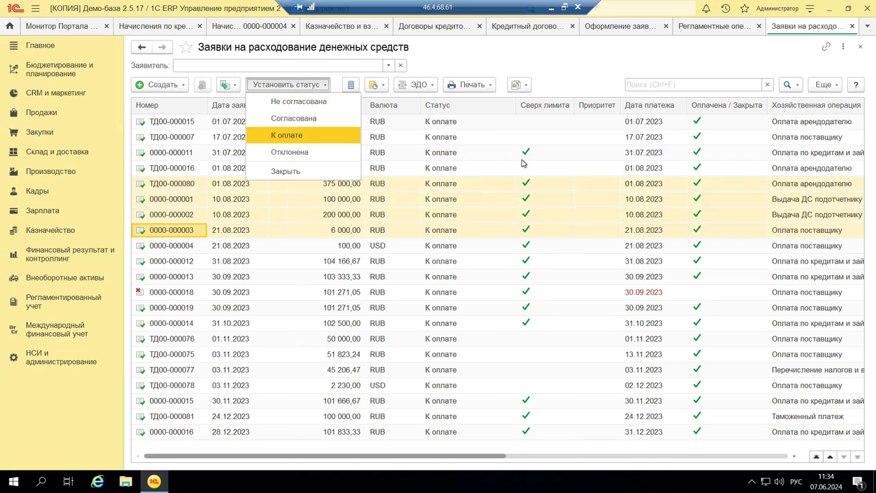
{"action": "left_click", "coordinate": [519, 186]}
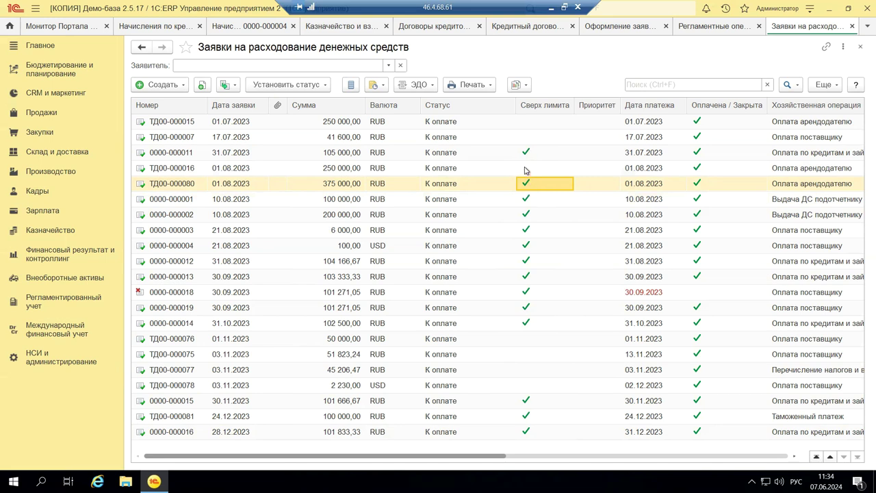
Step: Open the 375 000,00 RUB lessor payment request dated 01.08.2023, examine its Сверх лимита flag, and close it
{"action": "left_click", "coordinate": [524, 183]}
{"action": "left_click", "coordinate": [524, 181]}
{"action": "double_click", "coordinate": [518, 186]}
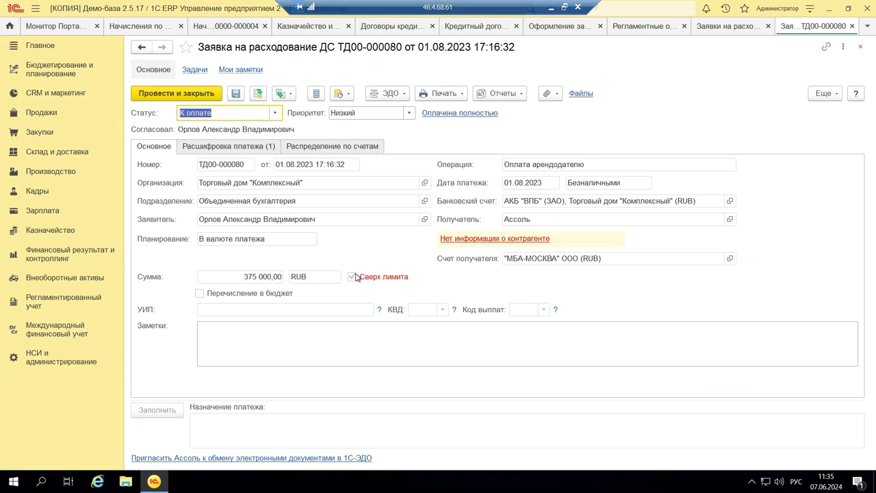
{"action": "mouse_move", "coordinate": [374, 278]}
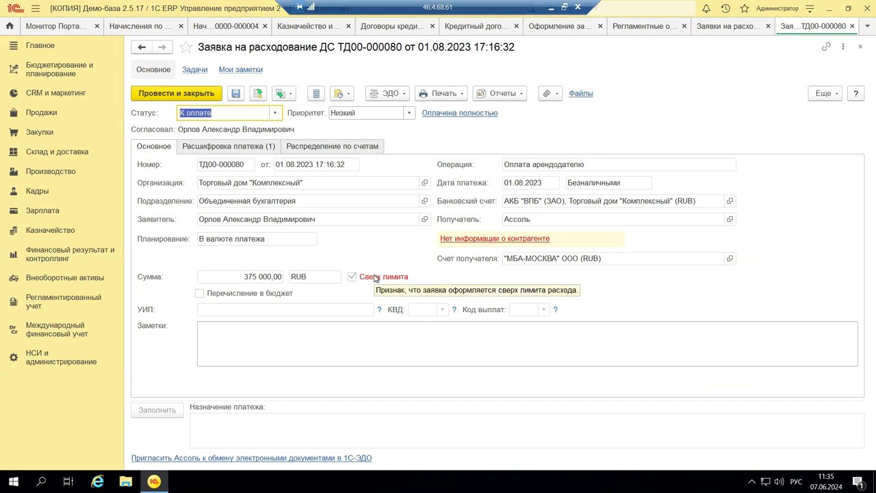
{"action": "left_click", "coordinate": [860, 47]}
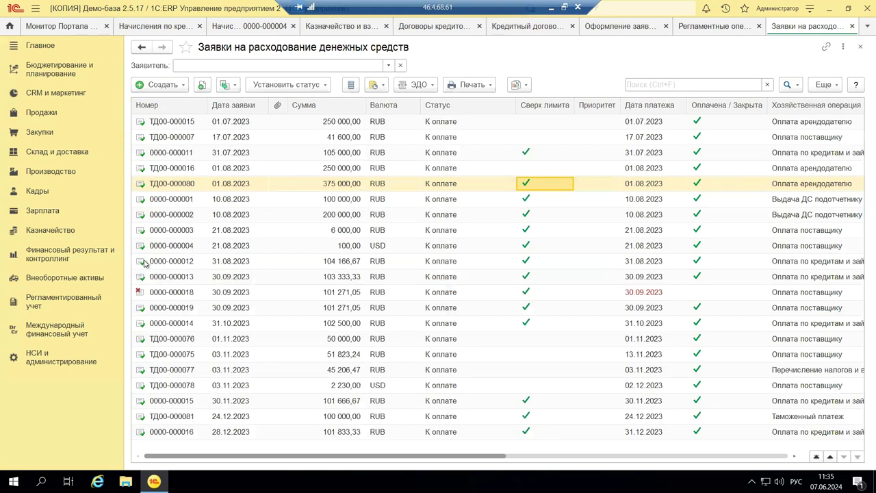
Step: Open Кредитный договор dated 01.10.2023 from the Договоры кредитов и депозитов list and display its payment schedule
{"action": "left_click", "coordinate": [39, 233]}
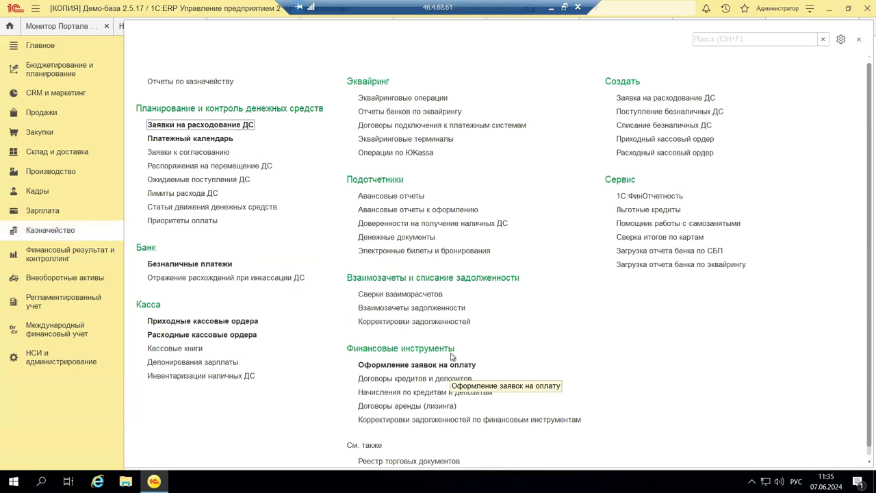
{"action": "left_click", "coordinate": [375, 381]}
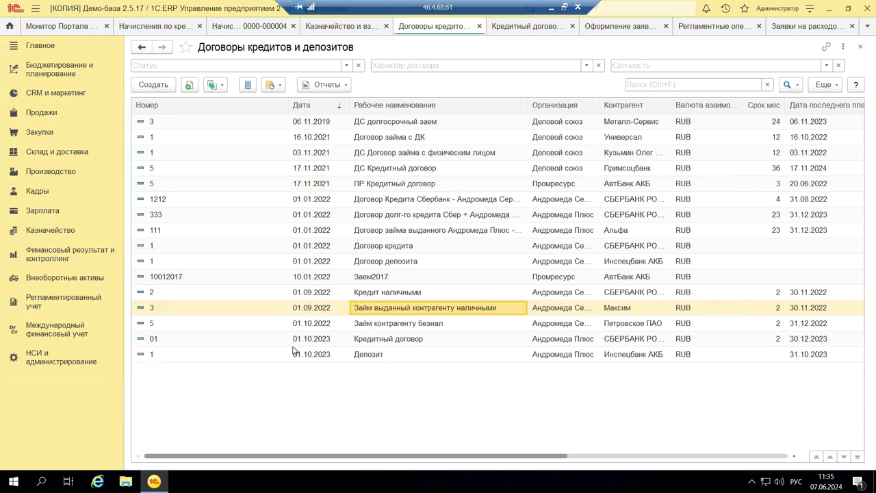
{"action": "double_click", "coordinate": [365, 340]}
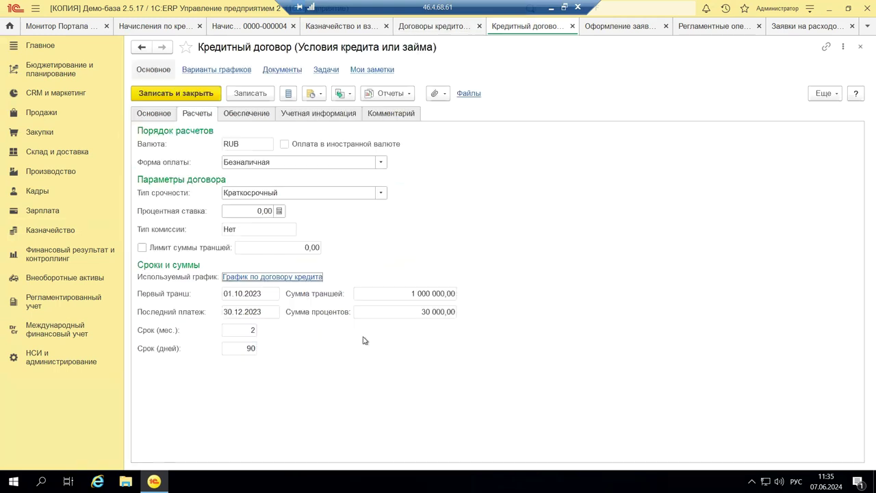
{"action": "left_click", "coordinate": [238, 281]}
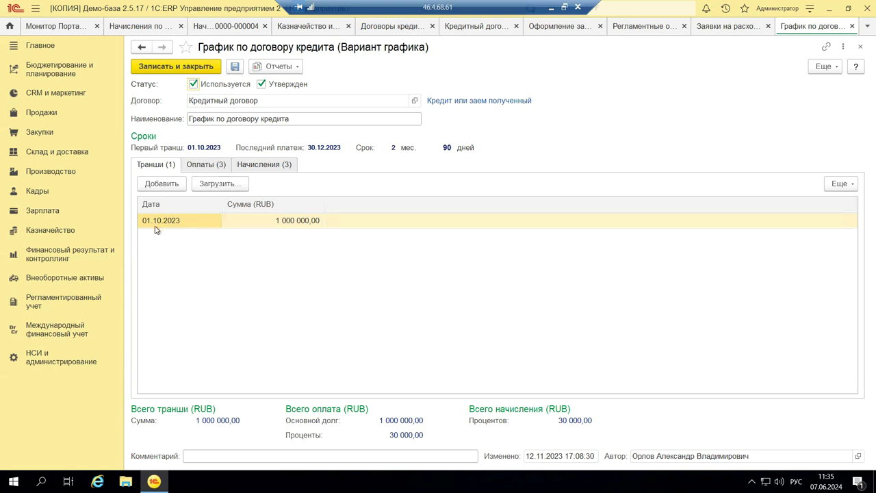
Step: Review the payments and accruals in the credit contract's schedule, and save and close the schedule and the contract
{"action": "left_click", "coordinate": [209, 167]}
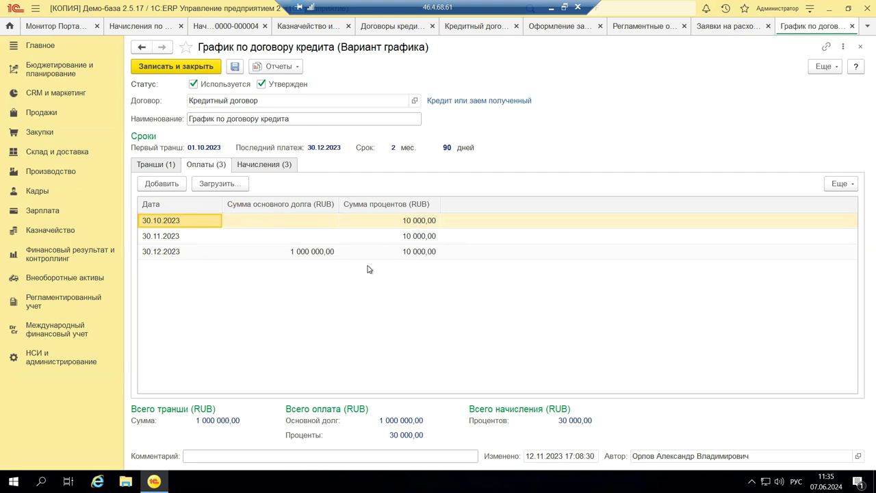
{"action": "left_click", "coordinate": [254, 165]}
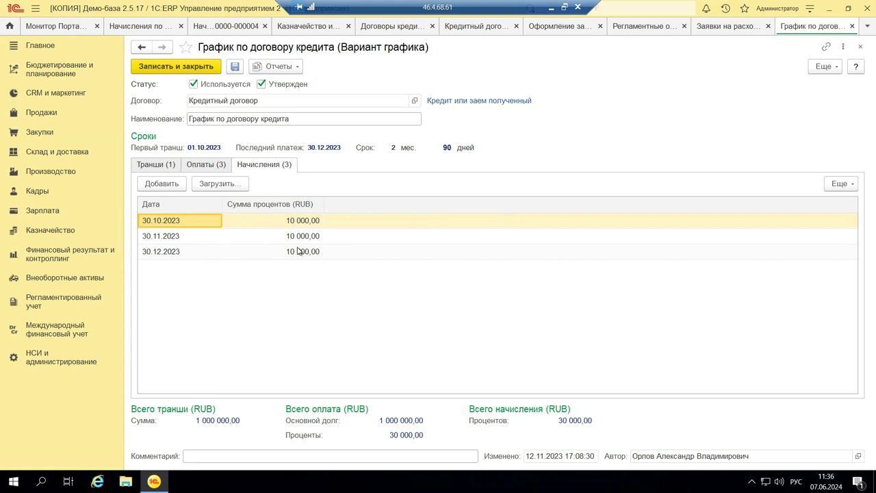
{"action": "left_click", "coordinate": [215, 68]}
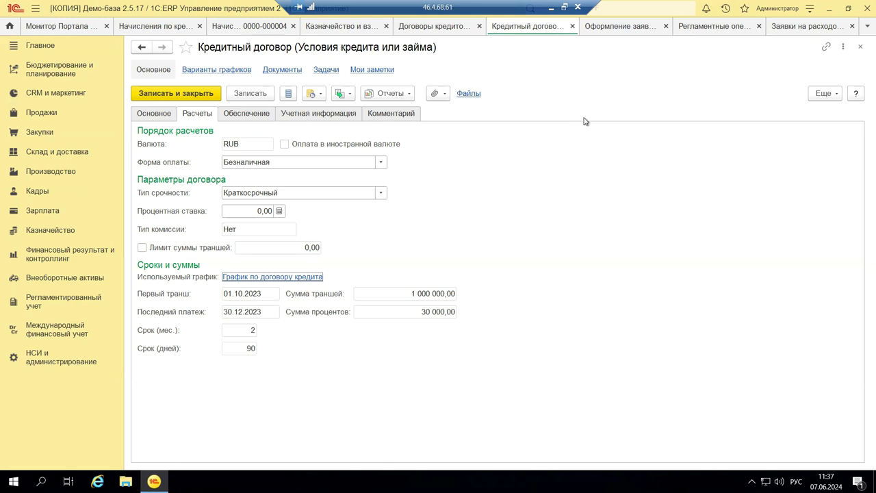
{"action": "left_click", "coordinate": [860, 48]}
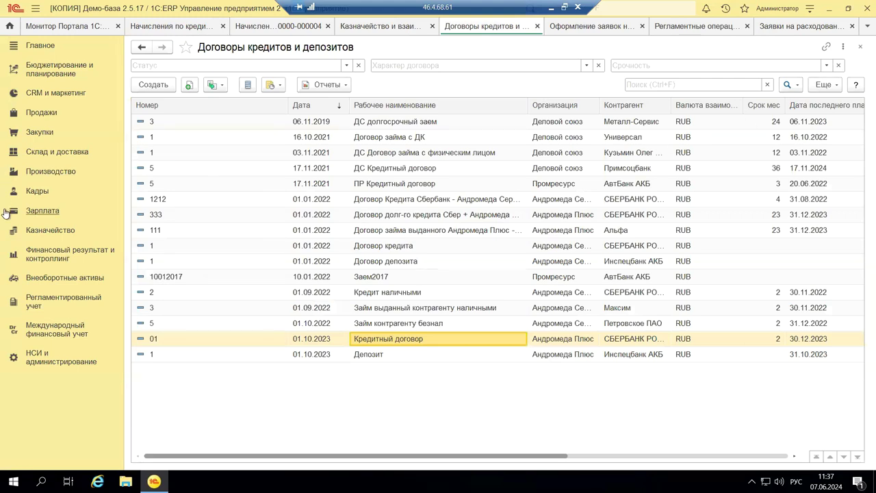
Step: Open the Начисления по кредитам и депозитам list and review the accrual document types available for creation
{"action": "left_click", "coordinate": [33, 233]}
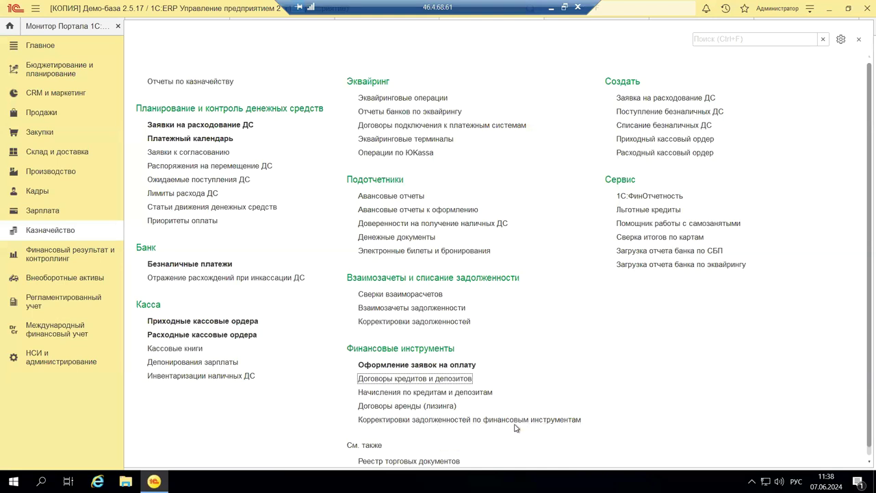
{"action": "right_click", "coordinate": [425, 398]}
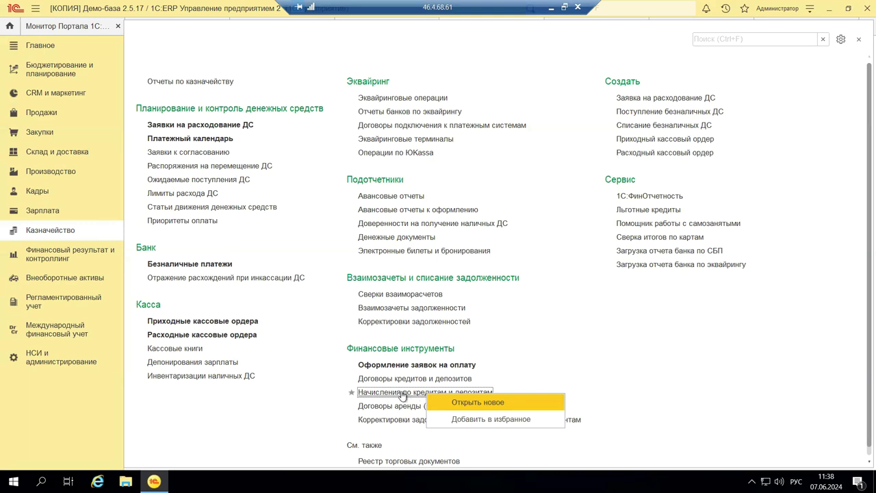
{"action": "left_click", "coordinate": [402, 396]}
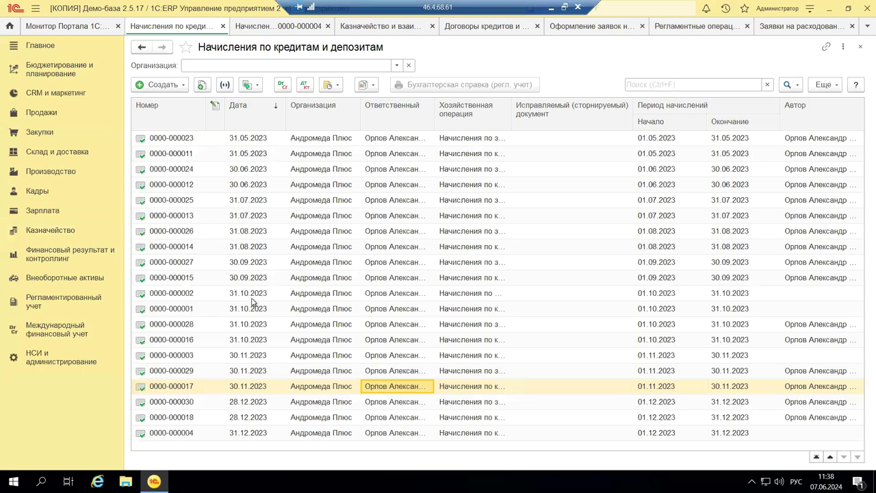
{"action": "left_click", "coordinate": [183, 85]}
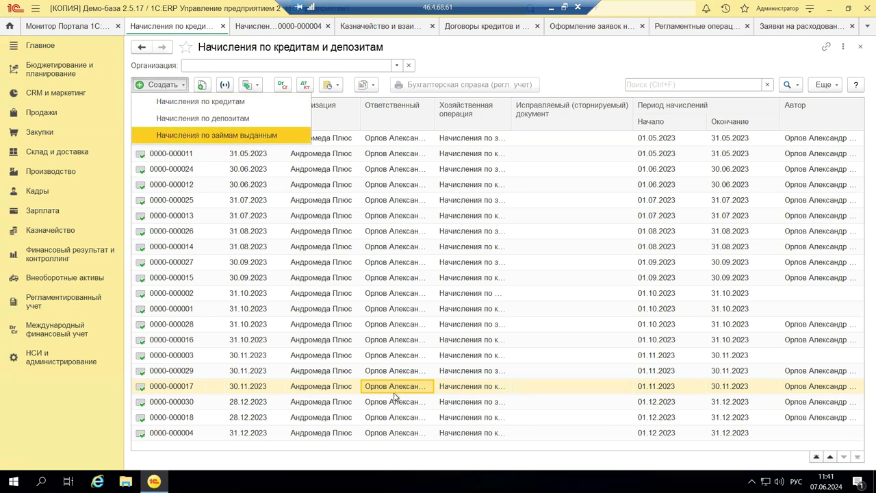
Step: Widen the Хозяйственная операция column and open the Начисления по займам выданным document dated 30.11.2023
{"action": "left_click", "coordinate": [515, 117]}
{"action": "left_click_drag", "start_coordinate": [512, 118], "coordinate": [592, 135]}
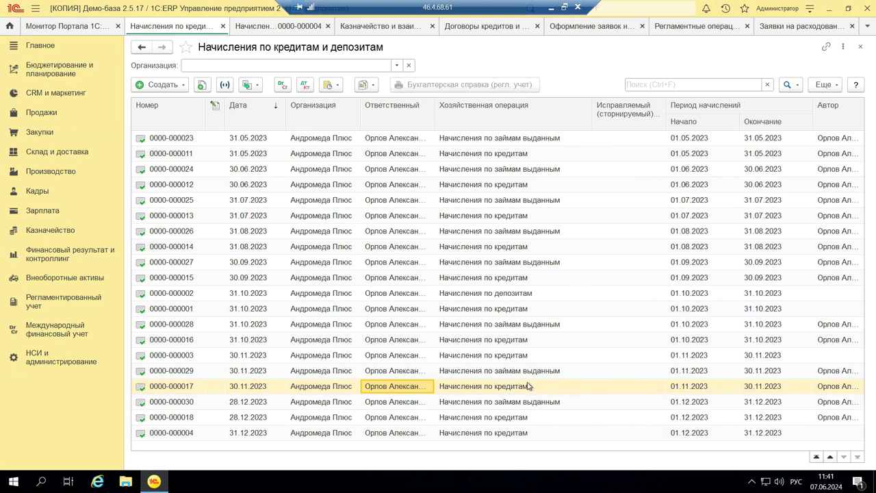
{"action": "left_click", "coordinate": [463, 371]}
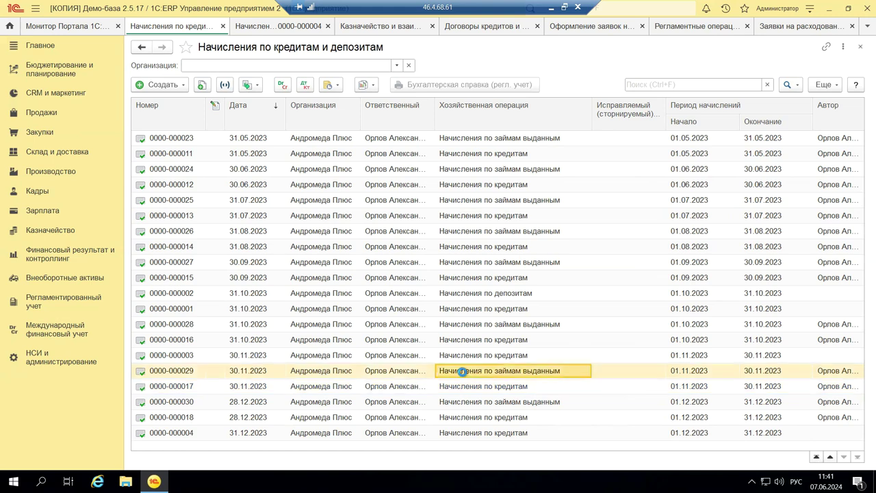
{"action": "double_click", "coordinate": [463, 371]}
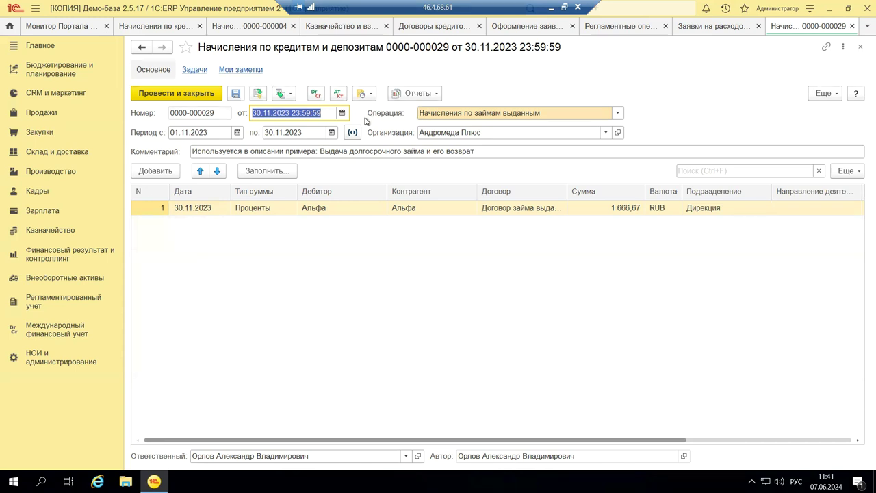
Step: Review the operation options in the issued-loan accrual document, and close the document and the accruals list
{"action": "left_click", "coordinate": [618, 113]}
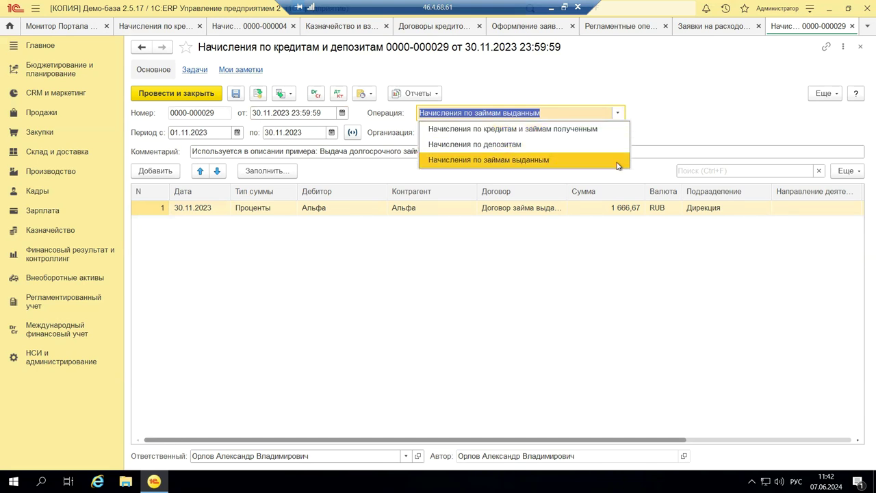
{"action": "left_click", "coordinate": [731, 117]}
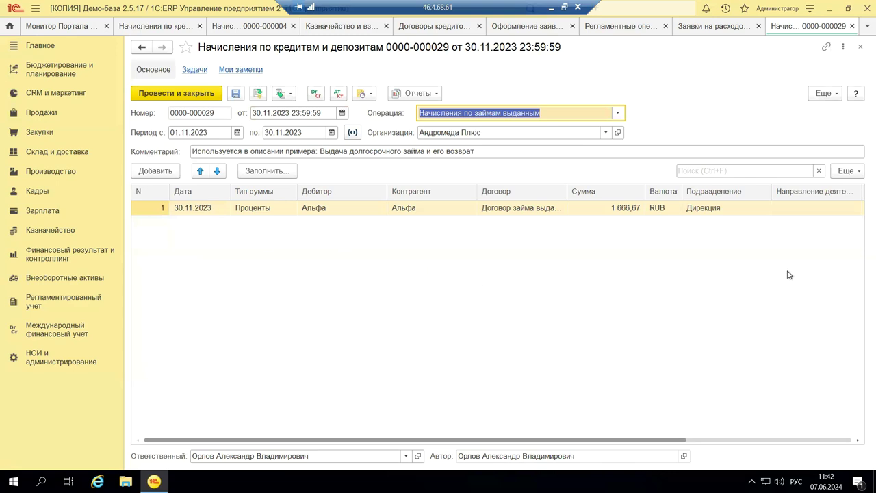
{"action": "left_click", "coordinate": [860, 50]}
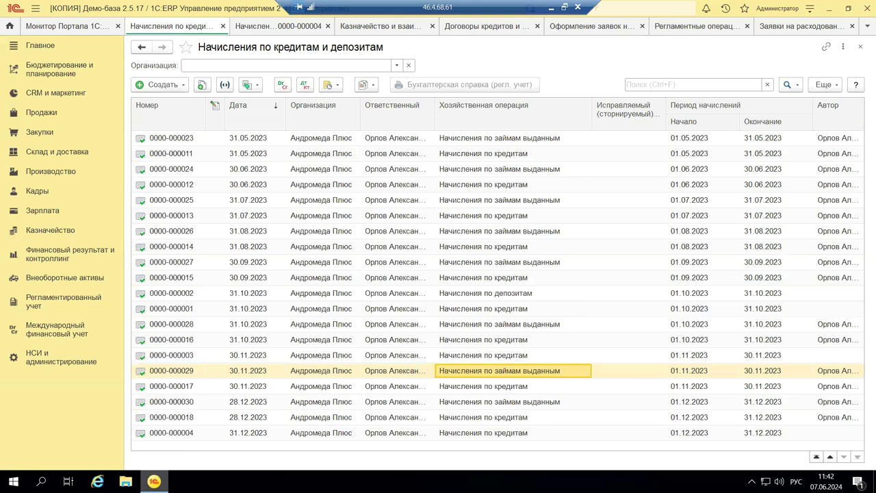
{"action": "mouse_move", "coordinate": [154, 481]}
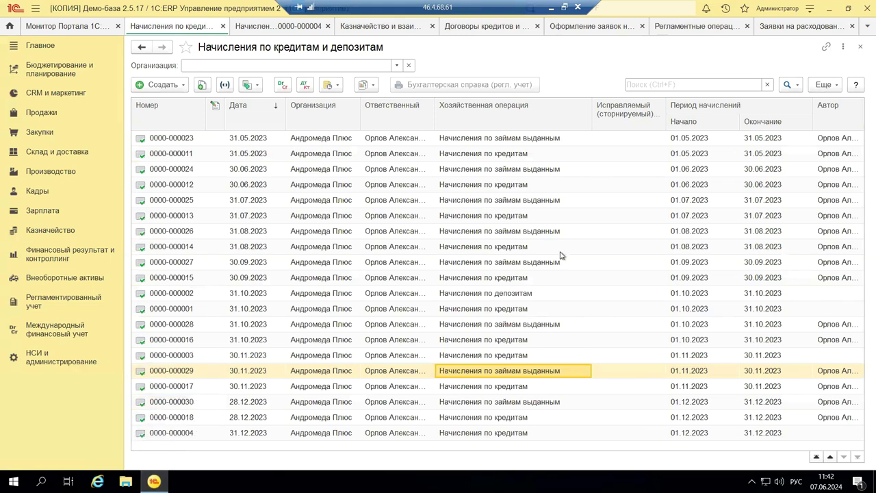
{"action": "left_click", "coordinate": [860, 48]}
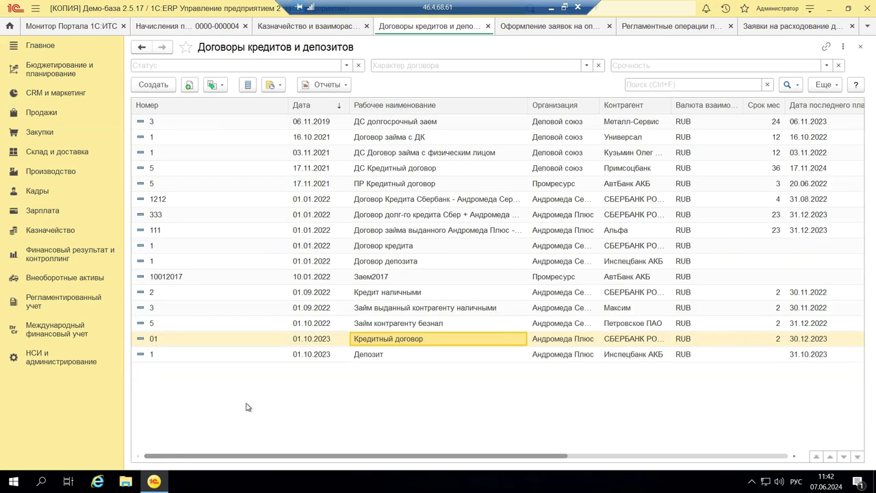
Step: Open the Договоры аренды (лизинга) list and widen the Наименование column to show the full contract names
{"action": "left_click", "coordinate": [58, 234]}
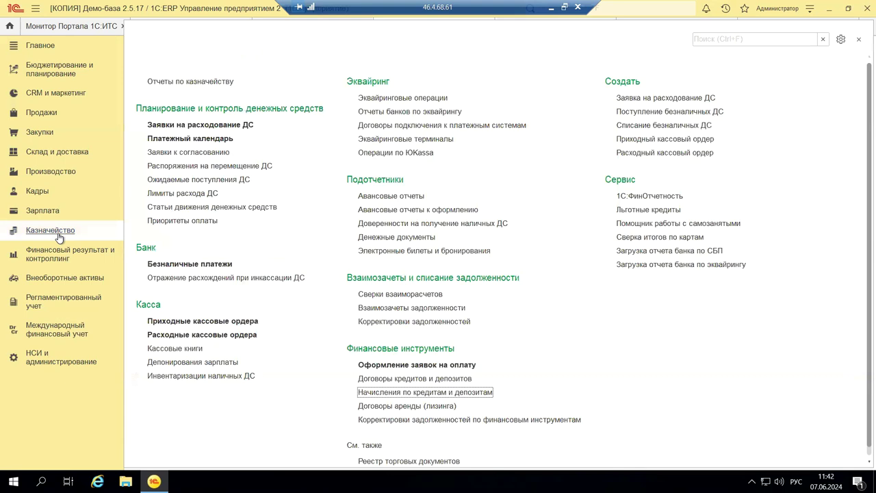
{"action": "left_click", "coordinate": [433, 406]}
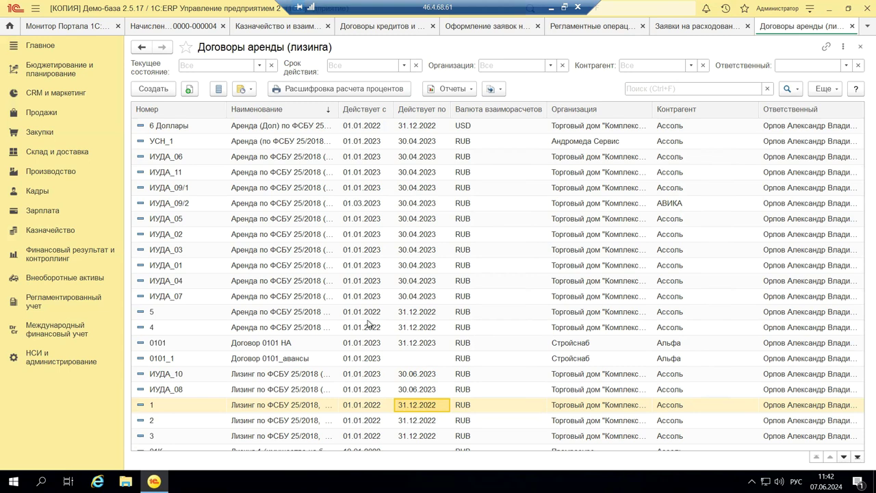
{"action": "left_click_drag", "start_coordinate": [336, 109], "coordinate": [480, 143]}
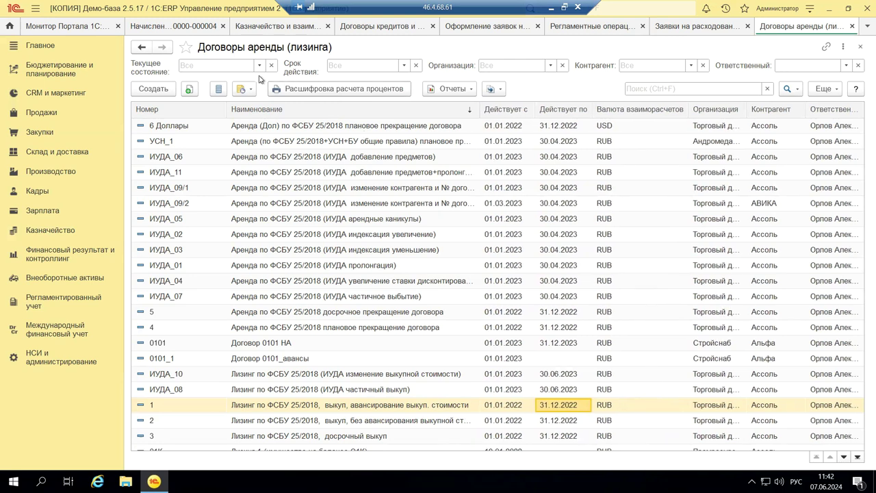
Step: Start a new lease contract and review its main details and contract parameters
{"action": "left_click", "coordinate": [166, 89]}
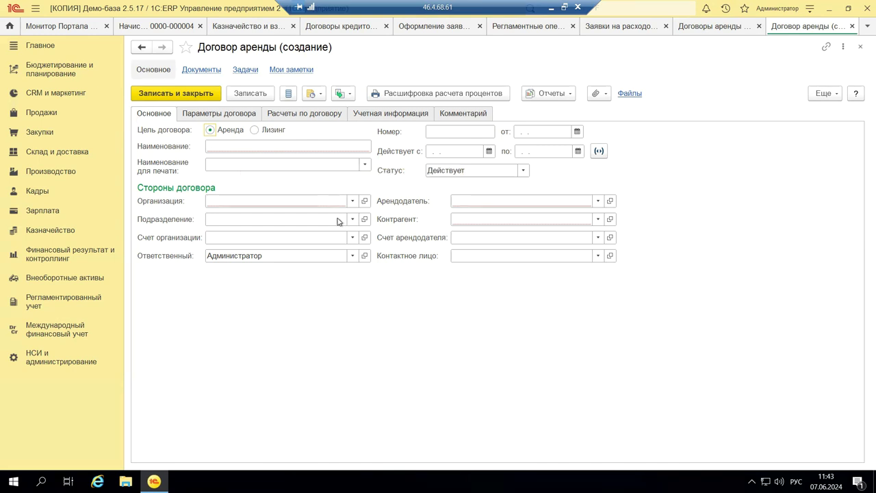
{"action": "left_click", "coordinate": [231, 116]}
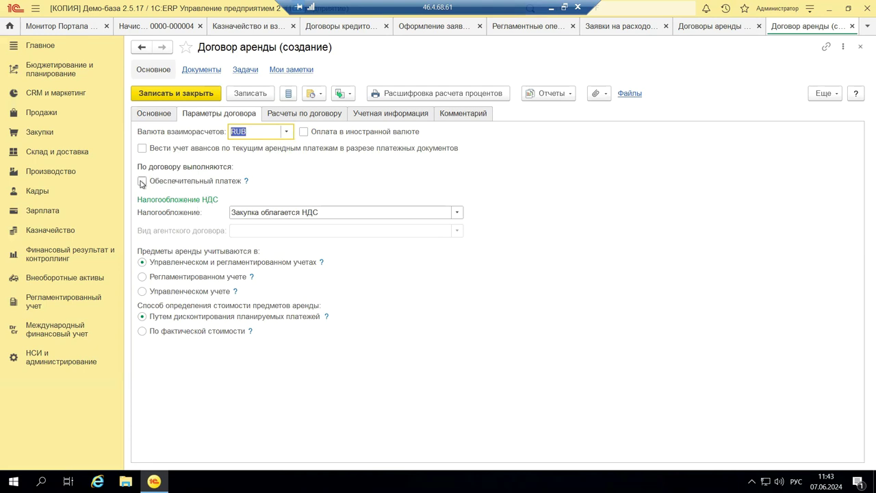
{"action": "left_click", "coordinate": [154, 114]}
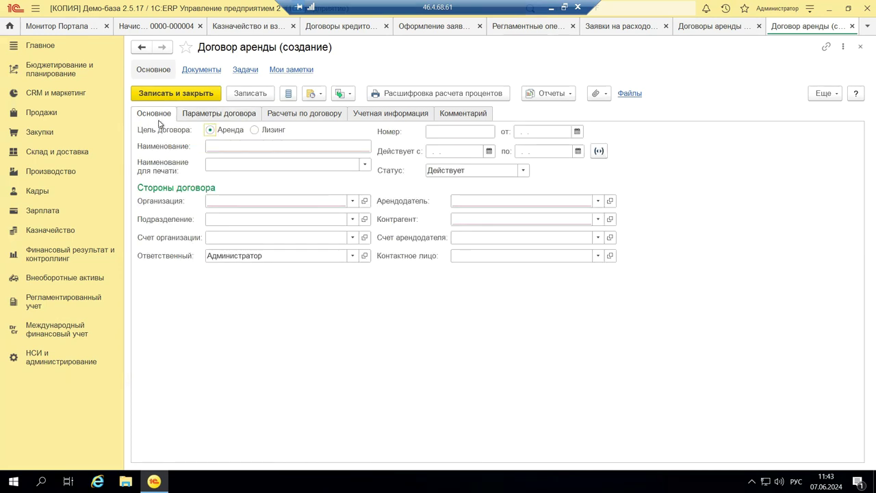
{"action": "left_click", "coordinate": [216, 114]}
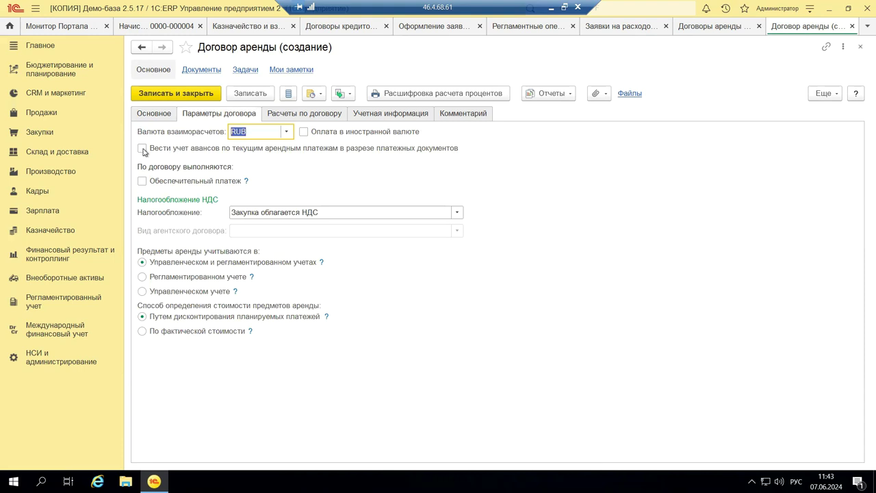
Step: Enable Обеспечительный платеж in the new lease contract, and review the Налогообложение options and the help on valuation by discounting planned payments
{"action": "left_click", "coordinate": [142, 182]}
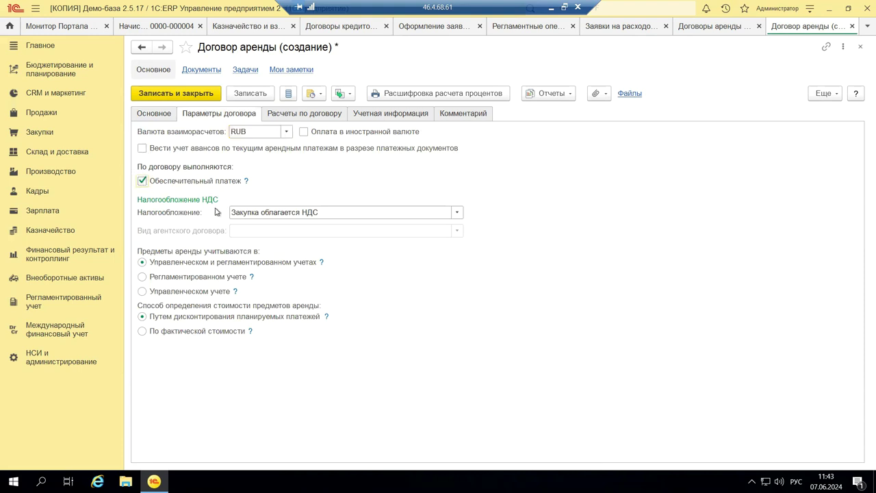
{"action": "left_click", "coordinate": [458, 214]}
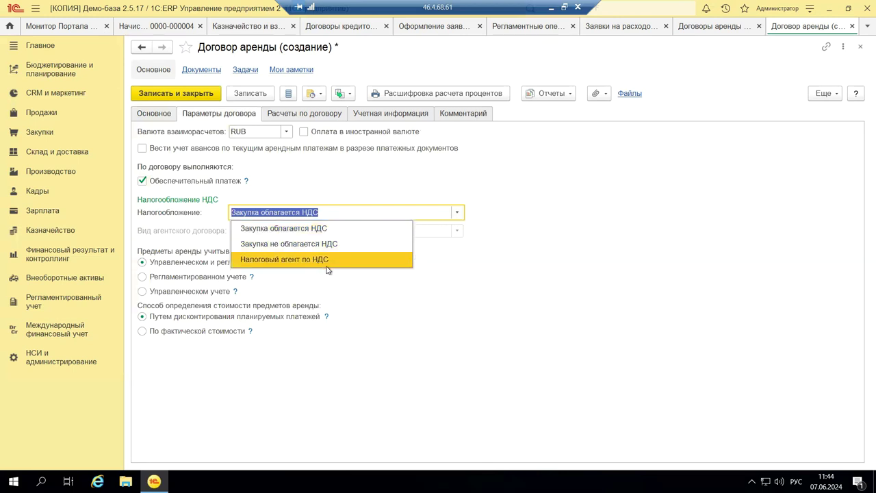
{"action": "left_click", "coordinate": [462, 296]}
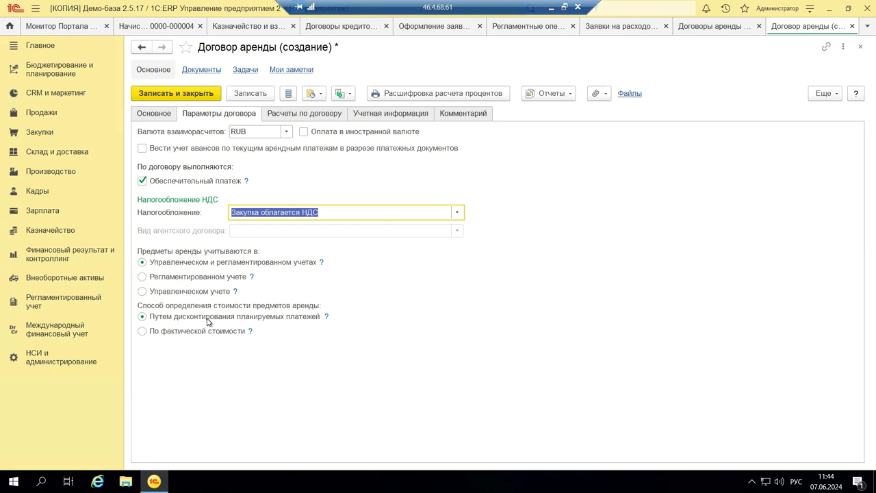
{"action": "left_click", "coordinate": [326, 318]}
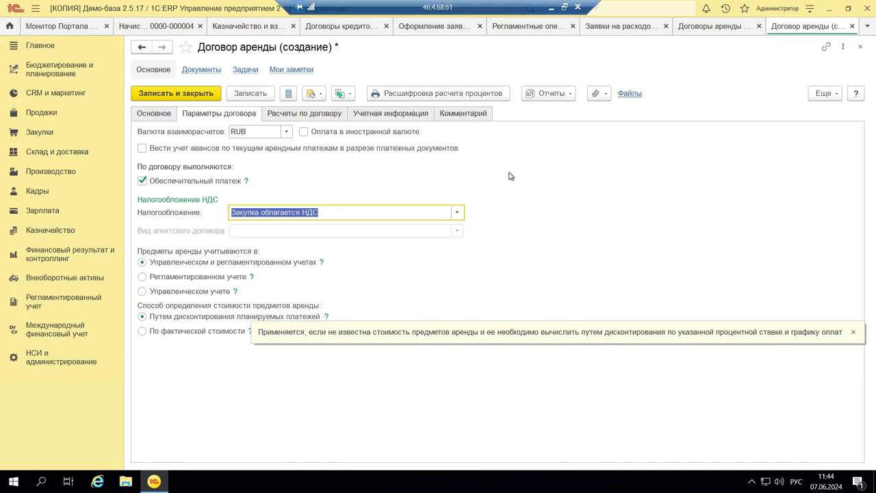
Step: Try to open the interest calculation breakdown for the new contract, cancel the request, and close the contract without saving
{"action": "left_click", "coordinate": [494, 95]}
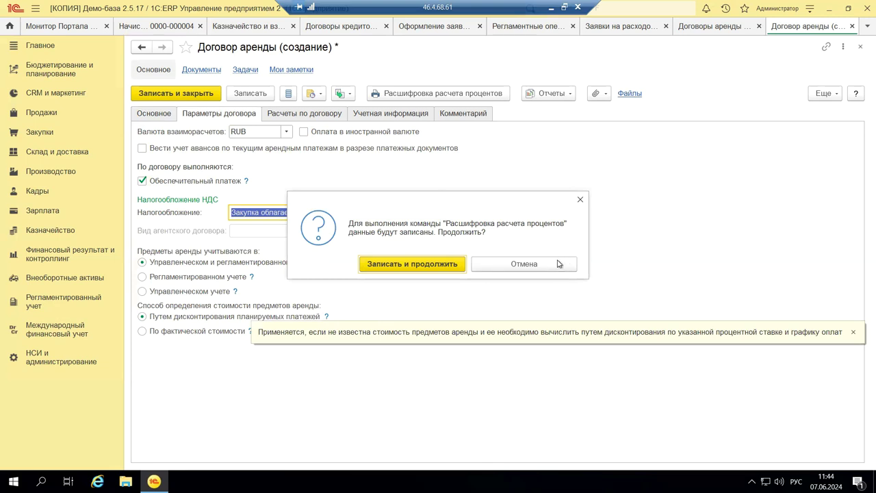
{"action": "left_click", "coordinate": [579, 201]}
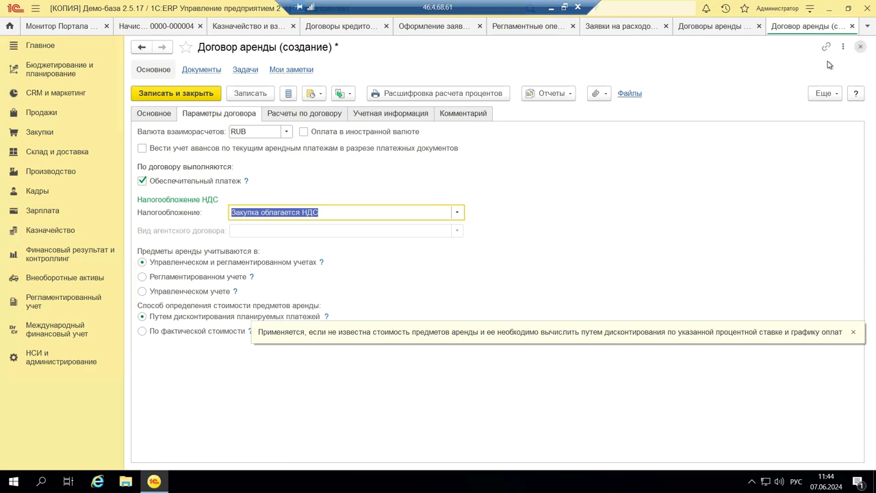
{"action": "left_click", "coordinate": [859, 47]}
{"action": "left_click", "coordinate": [474, 266]}
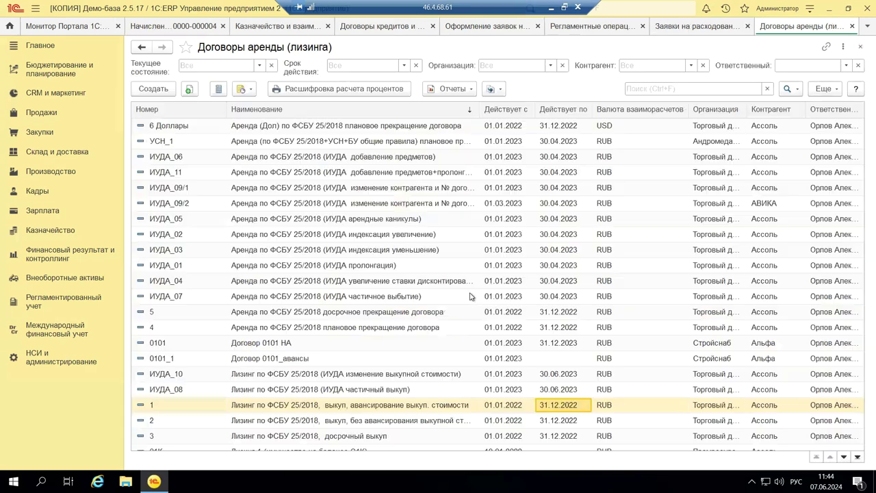
Step: Open the leasing contract number 1 with advance payment of the buyout value, and examine its interest calculation breakdown from terms to totals
{"action": "double_click", "coordinate": [307, 406]}
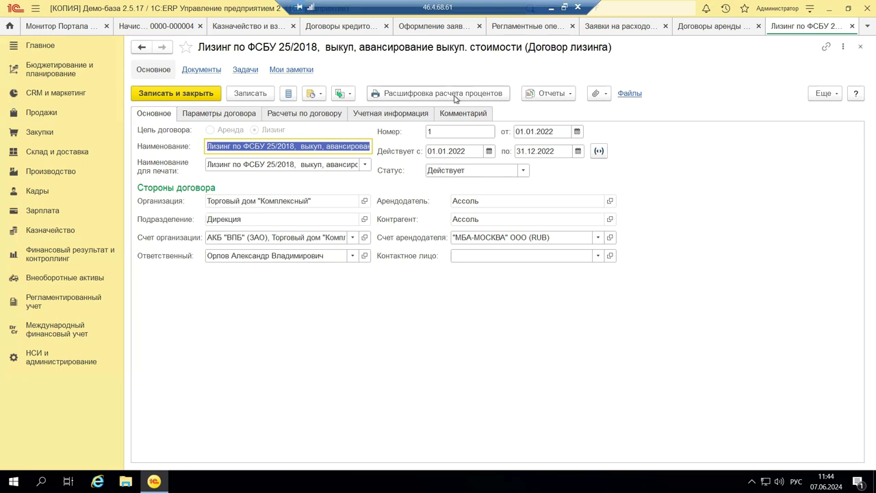
{"action": "left_click", "coordinate": [456, 97]}
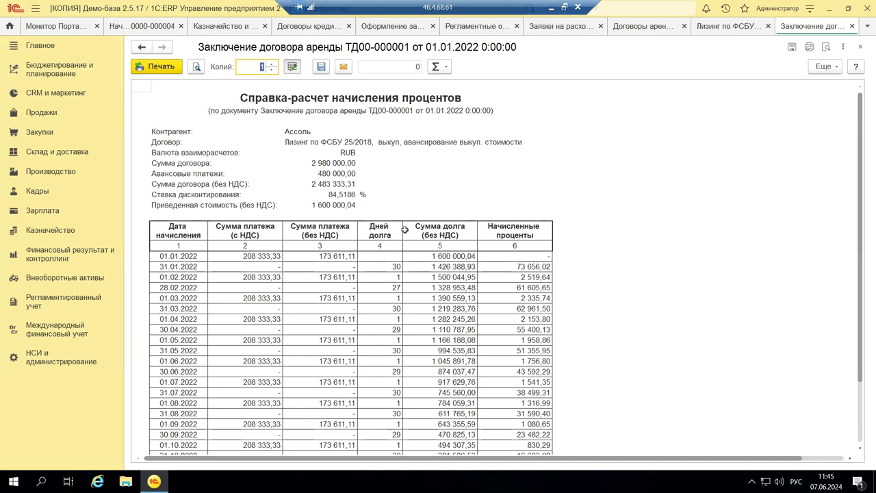
{"action": "scroll", "coordinate": [405, 230], "scroll_direction": "down", "scroll_amount": 3}
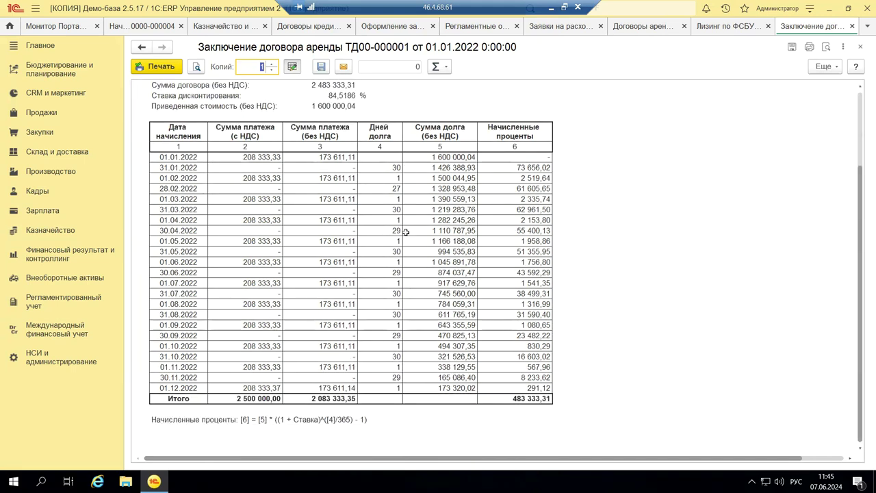
{"action": "scroll", "coordinate": [406, 233], "scroll_direction": "up", "scroll_amount": 3}
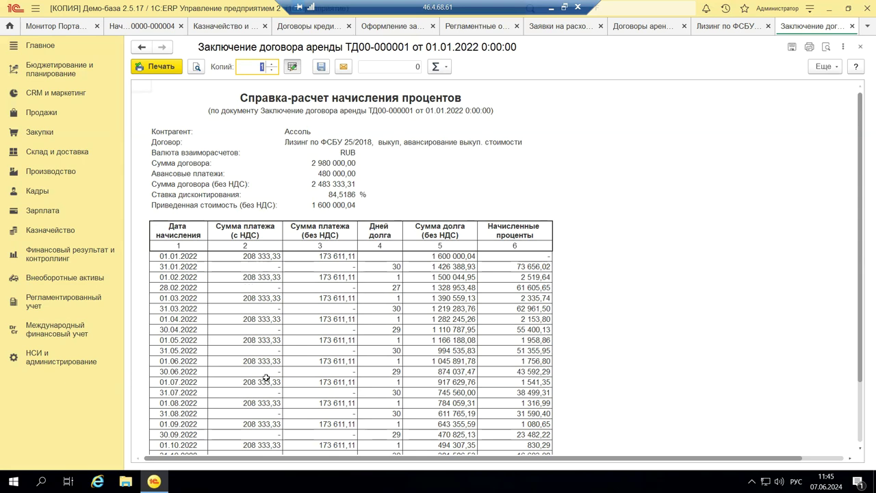
{"action": "scroll", "coordinate": [267, 378], "scroll_direction": "down", "scroll_amount": 2}
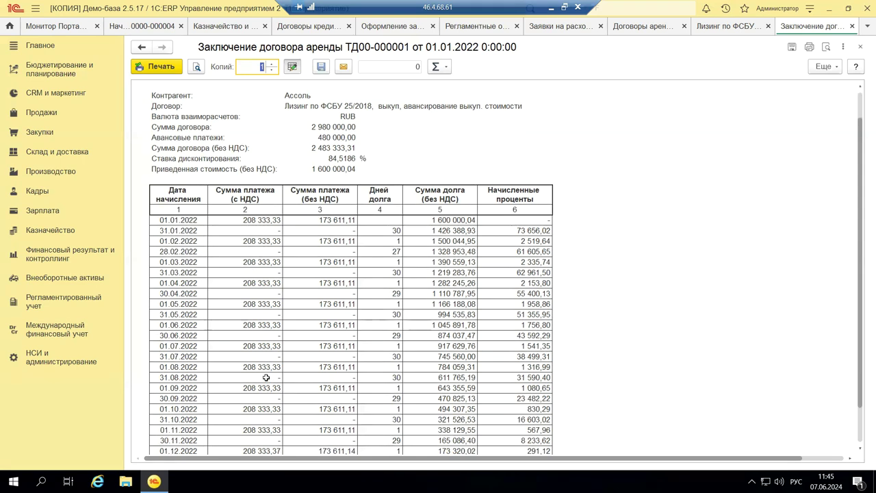
{"action": "scroll", "coordinate": [267, 378], "scroll_direction": "down", "scroll_amount": 3}
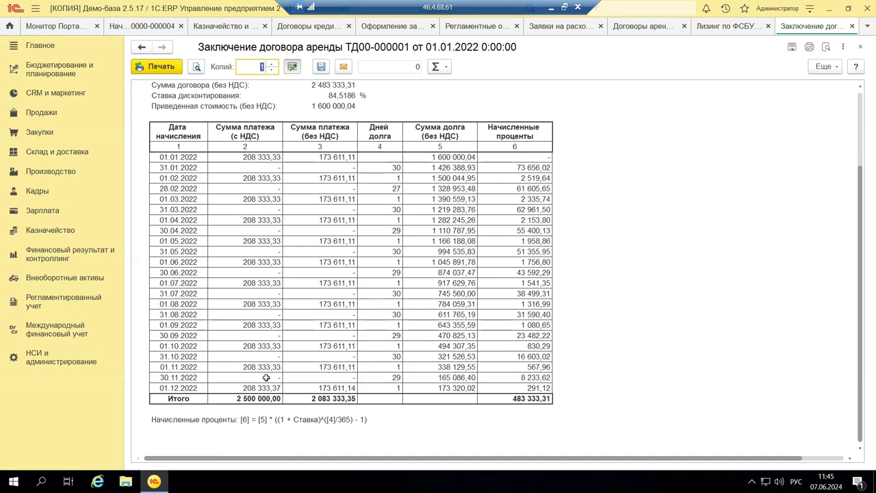
{"action": "scroll", "coordinate": [266, 378], "scroll_direction": "up", "scroll_amount": 2}
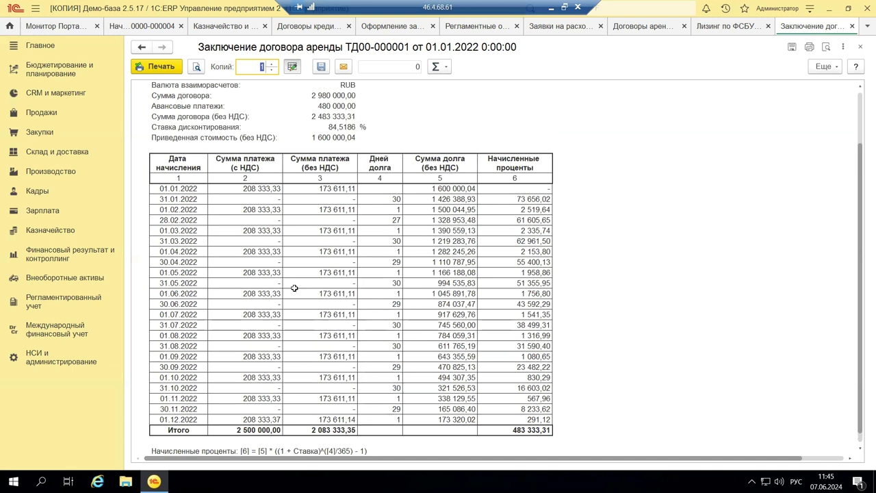
{"action": "scroll", "coordinate": [300, 279], "scroll_direction": "up", "scroll_amount": 4}
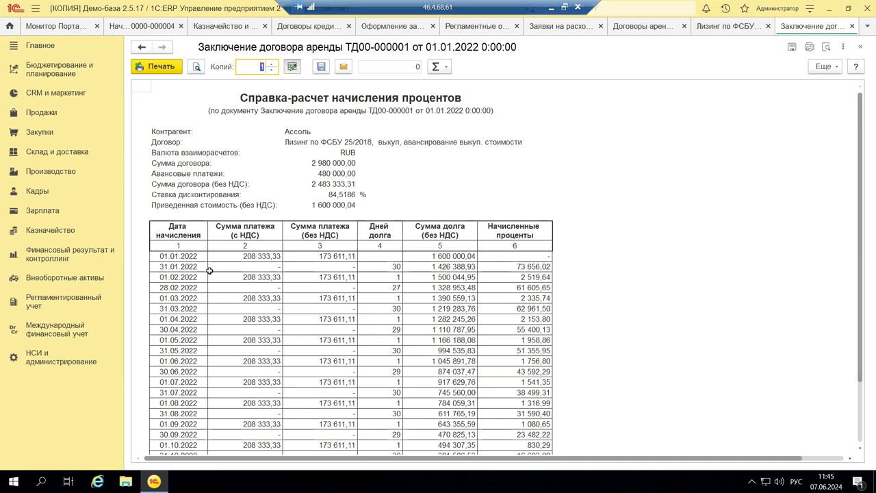
{"action": "left_click", "coordinate": [861, 49]}
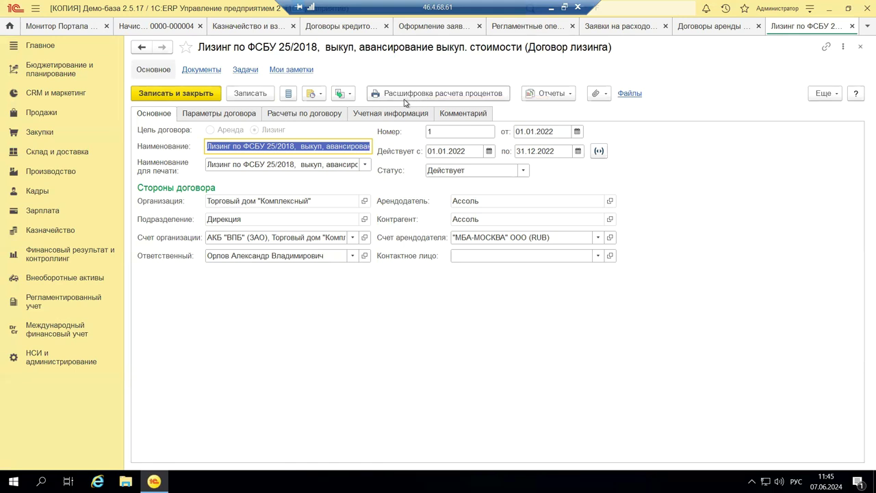
Step: Review the leasing contract's Ведомость расчетов по договору report and its accounting information, and close the contract
{"action": "left_click", "coordinate": [569, 96]}
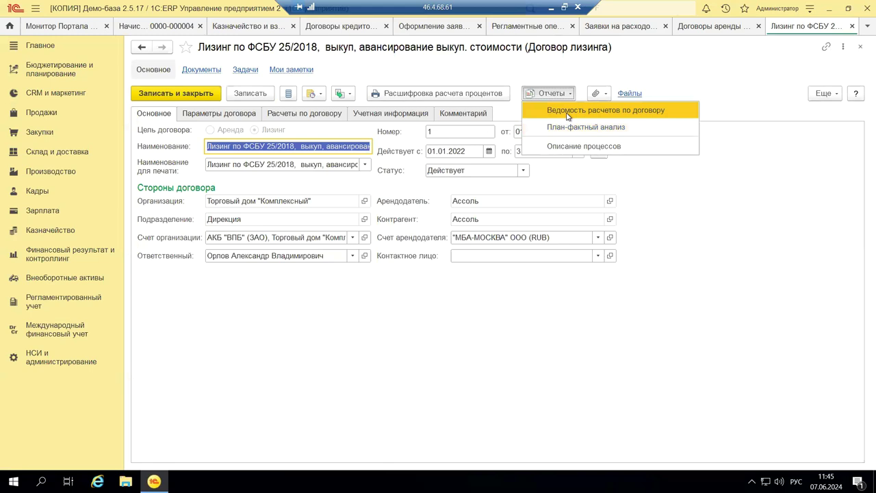
{"action": "left_click", "coordinate": [567, 117]}
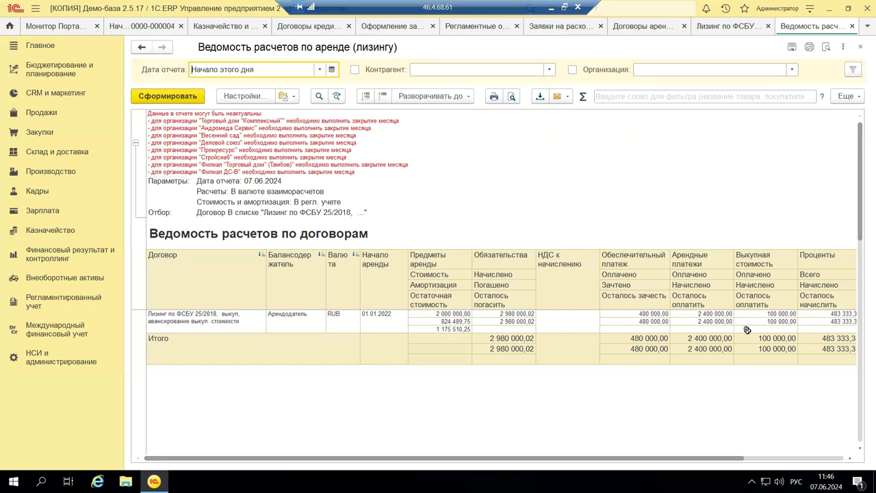
{"action": "left_click", "coordinate": [861, 48]}
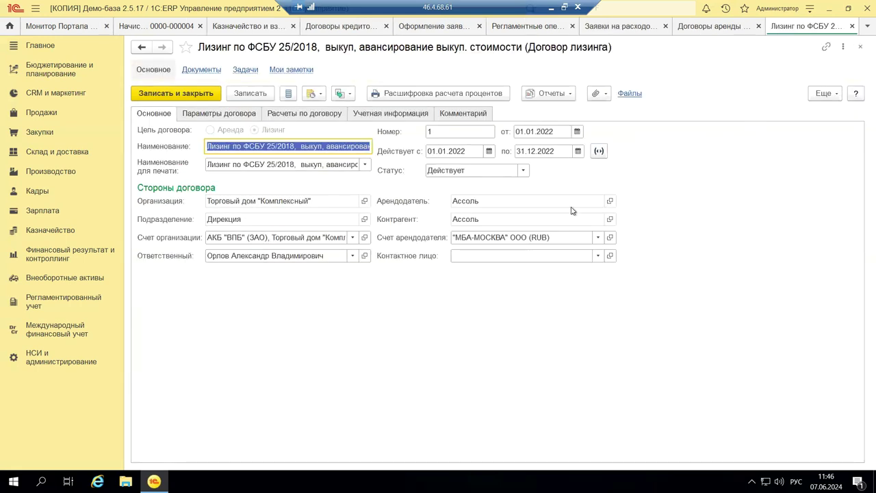
{"action": "left_click", "coordinate": [395, 120]}
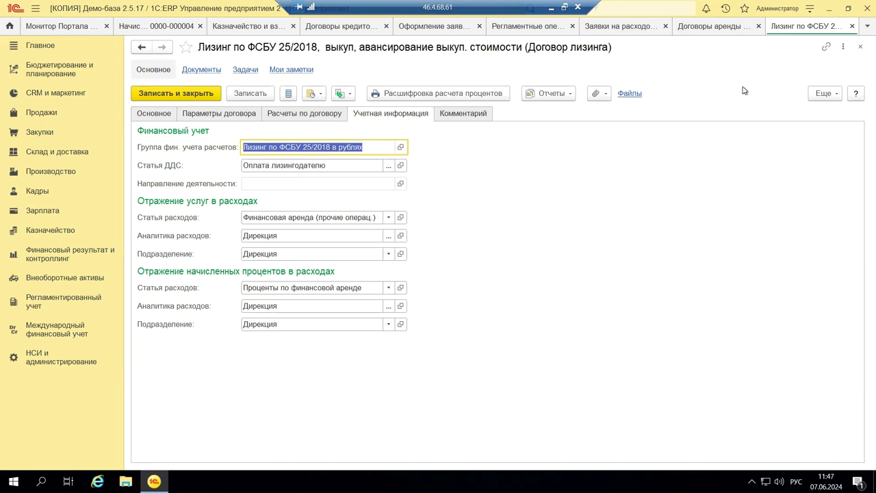
{"action": "left_click", "coordinate": [862, 47]}
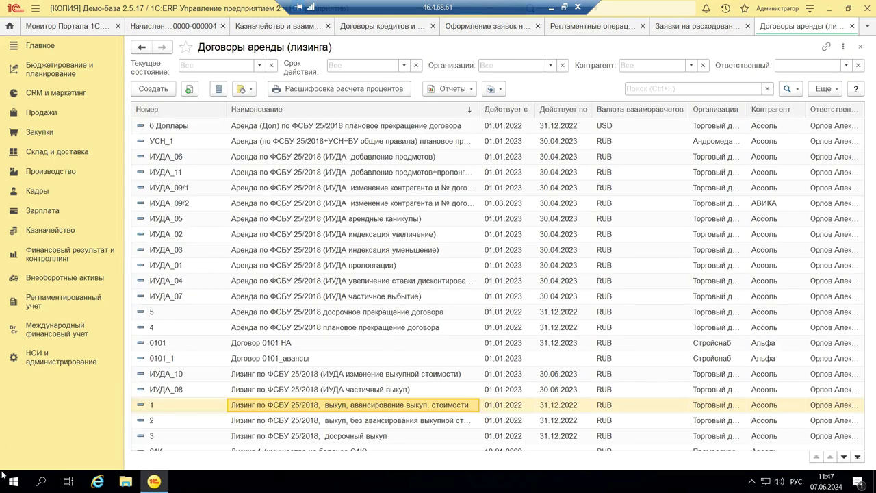
Step: Switch to the PowerPoint presentation and show slide 10 about accrual documents for credits and deposits
{"action": "left_click", "coordinate": [552, 8]}
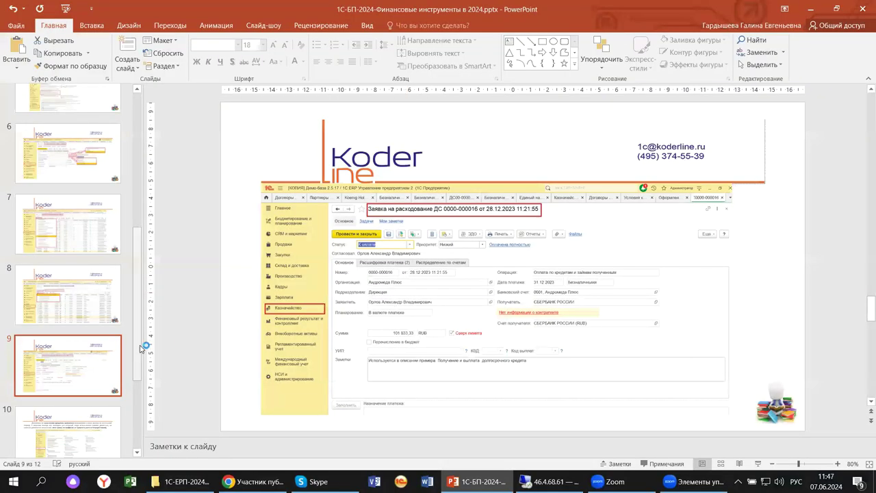
{"action": "scroll", "coordinate": [141, 362], "scroll_direction": "down", "scroll_amount": 1}
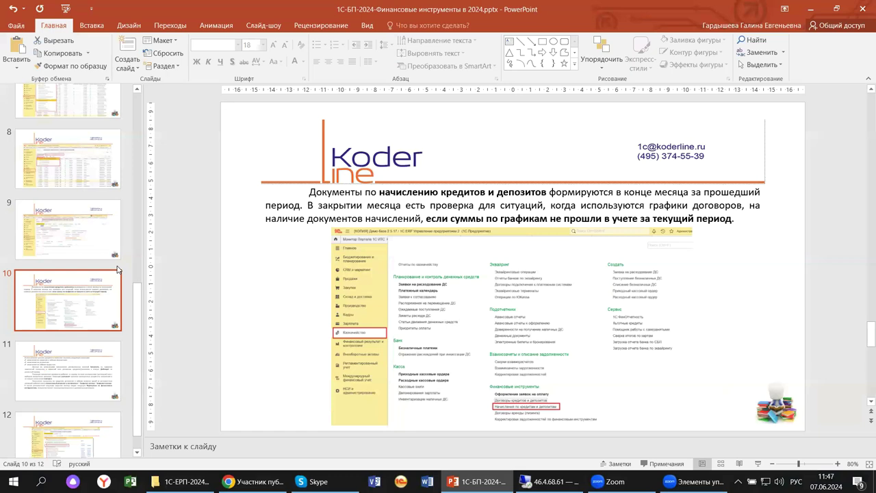
{"action": "left_click", "coordinate": [89, 225]}
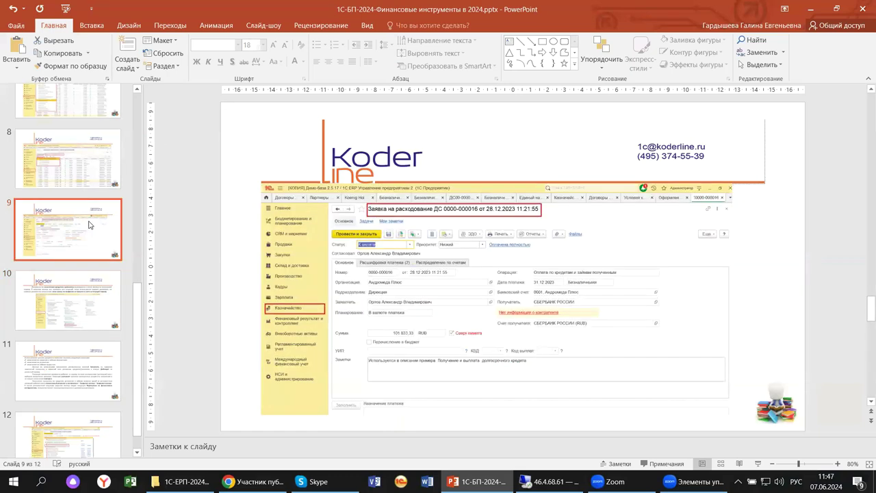
{"action": "left_click", "coordinate": [84, 320]}
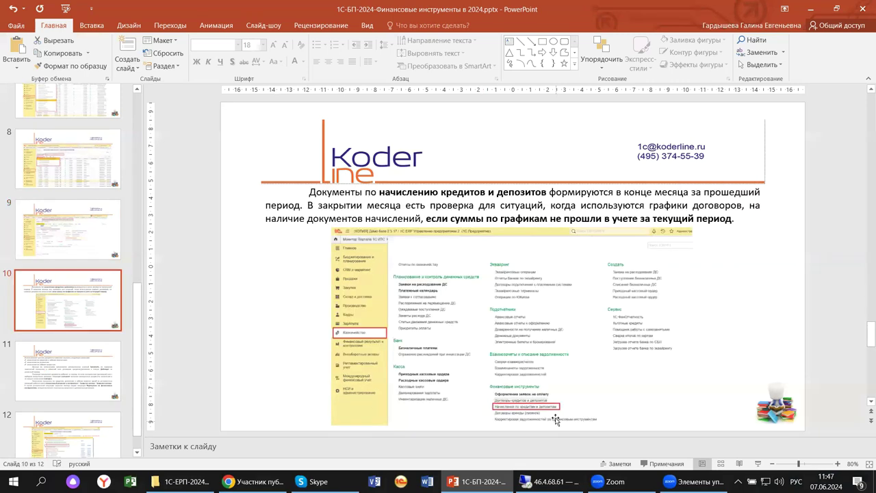
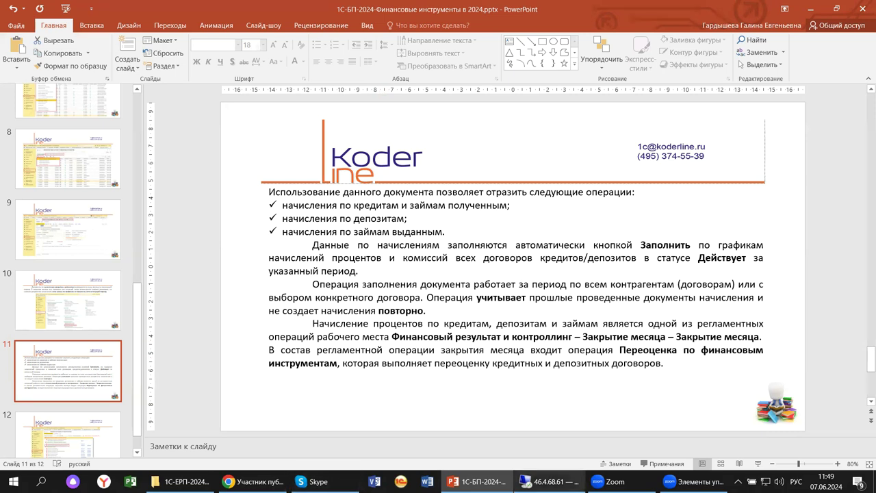
Step: Switch back to 1C:ERP, locate Закрытие месяца under Финансовый результат и контроллинг, and bring up the already open month-end closing operations
{"action": "mouse_move", "coordinate": [547, 481]}
{"action": "left_click", "coordinate": [548, 481]}
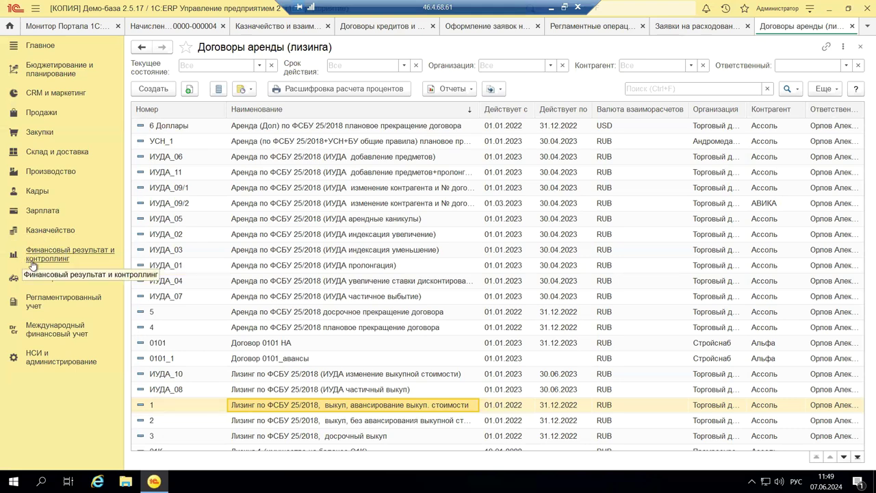
{"action": "left_click", "coordinate": [60, 264]}
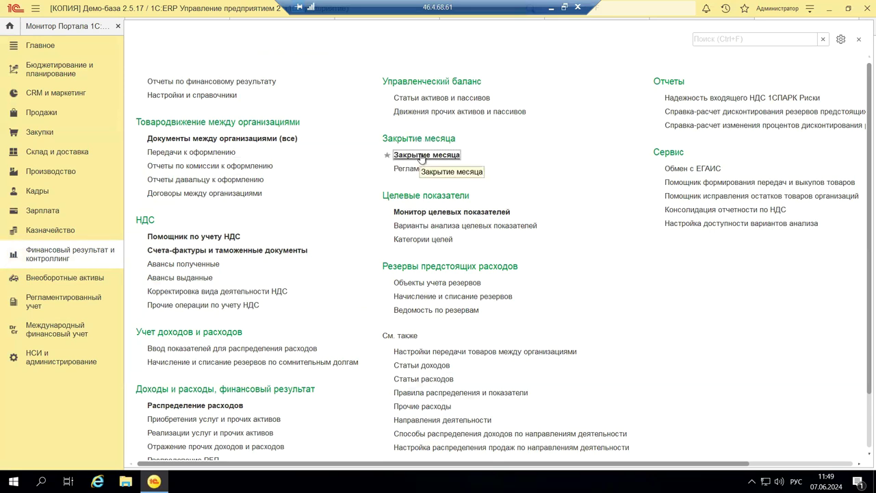
{"action": "left_click", "coordinate": [860, 40]}
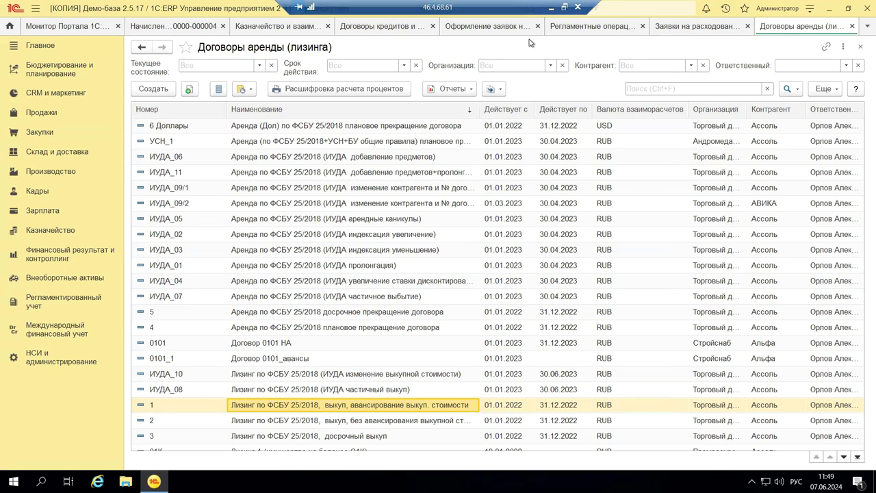
{"action": "left_click", "coordinate": [588, 27]}
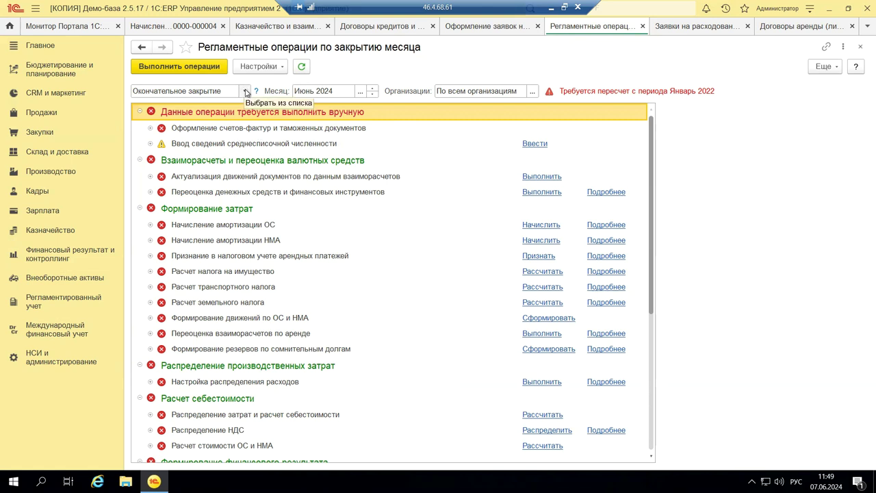
Step: Review the available closing modes and expand the details of the Переоценка денежных средств и финансовых инструментов operation
{"action": "left_click", "coordinate": [246, 93]}
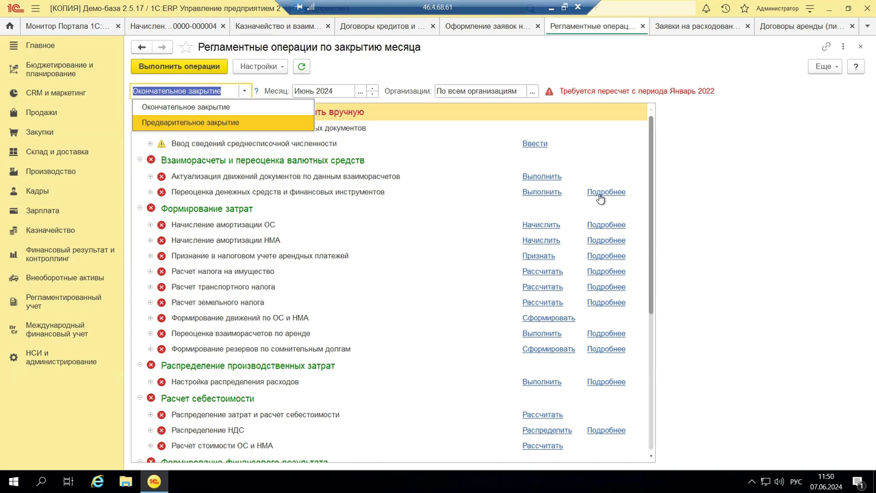
{"action": "key", "text": "Escape"}
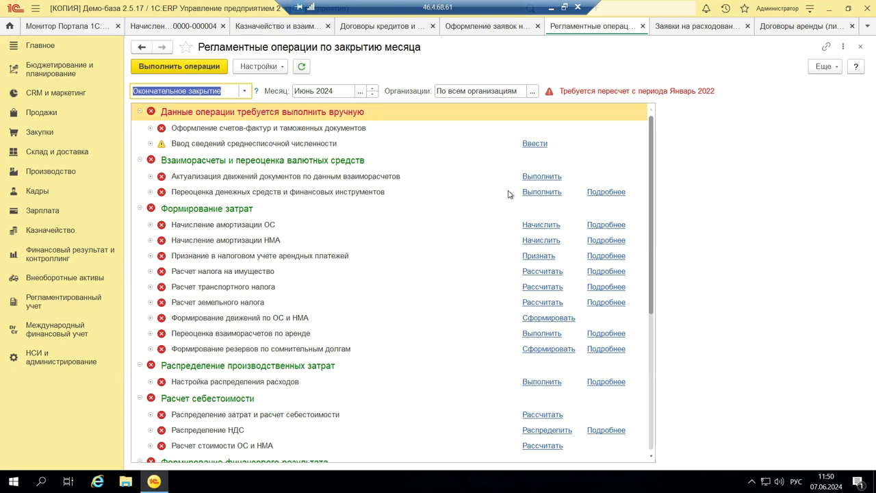
{"action": "left_click", "coordinate": [152, 193]}
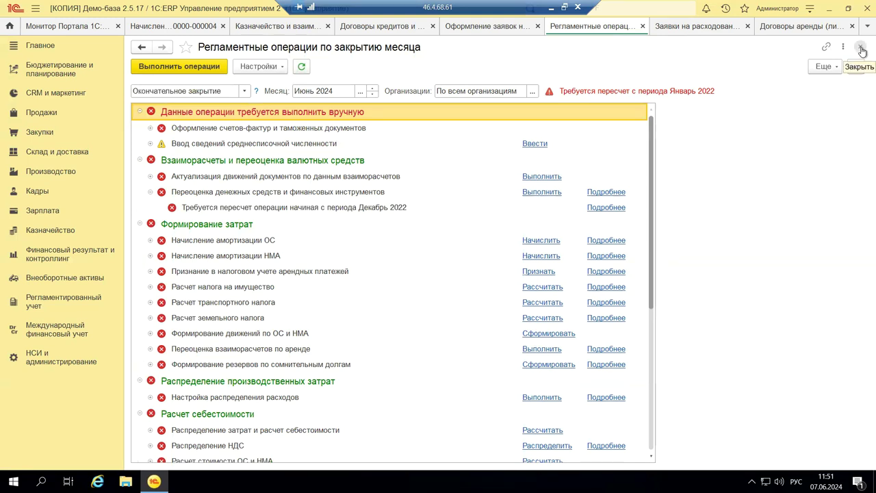
Step: Switch to the PowerPoint presentation and show slide 12 with the month-end closing operations
{"action": "left_click", "coordinate": [552, 9]}
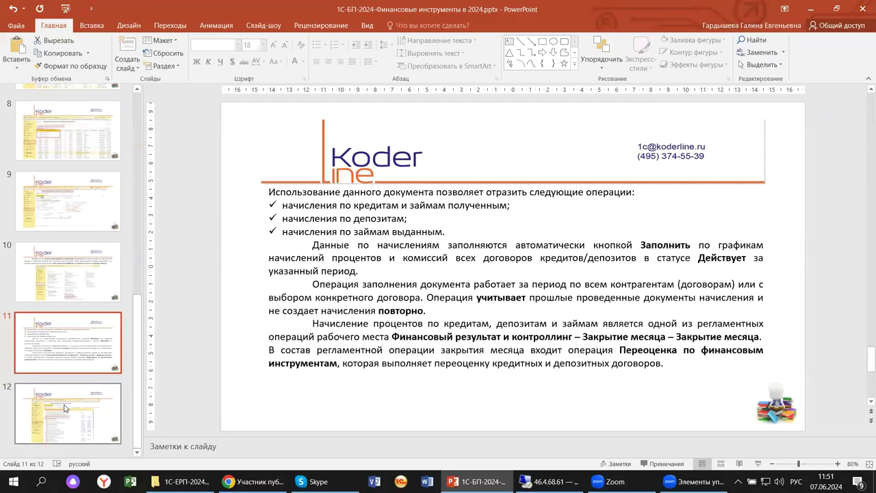
{"action": "left_click", "coordinate": [66, 417]}
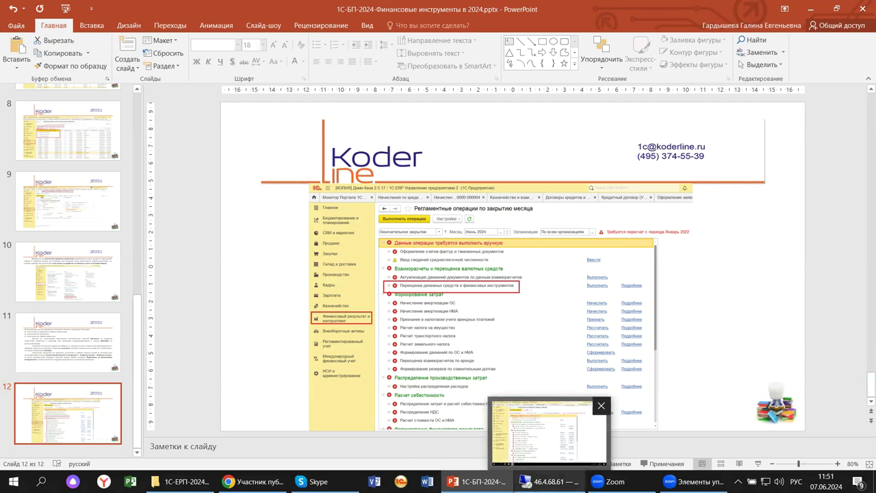
Step: Switch to 1C:ERP, open Корректировки задолженностей по финансовым инструментам from Казначейство, and show the adjustment types available for creation
{"action": "left_click", "coordinate": [544, 481]}
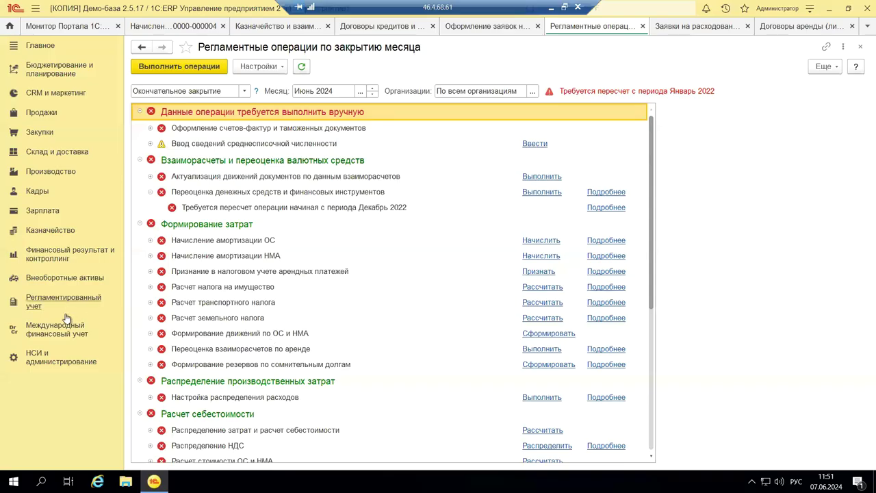
{"action": "left_click", "coordinate": [51, 231]}
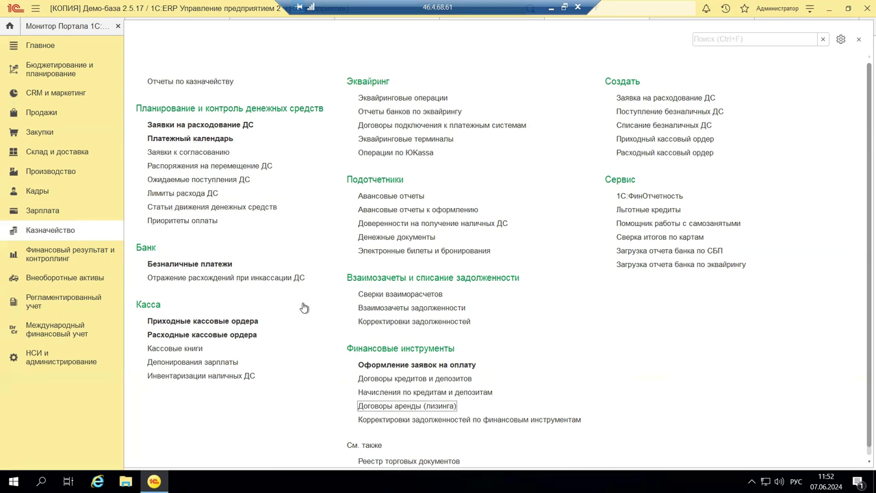
{"action": "left_click", "coordinate": [379, 420]}
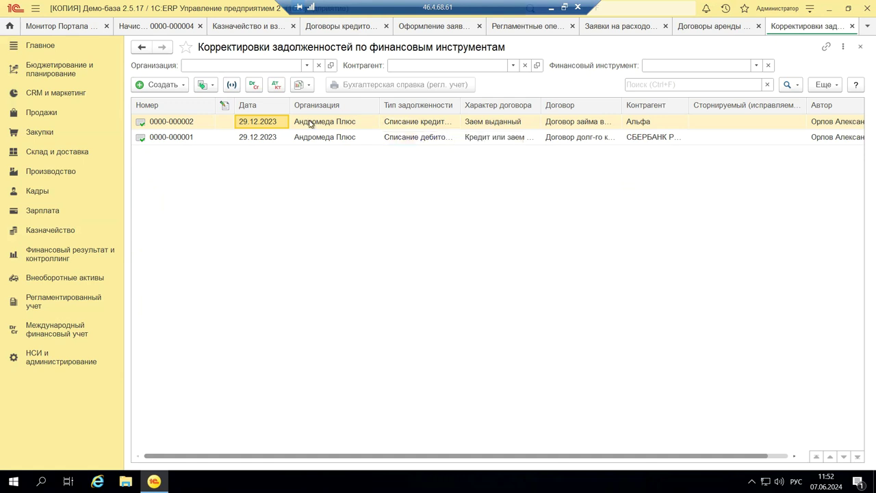
{"action": "left_click", "coordinate": [184, 85]}
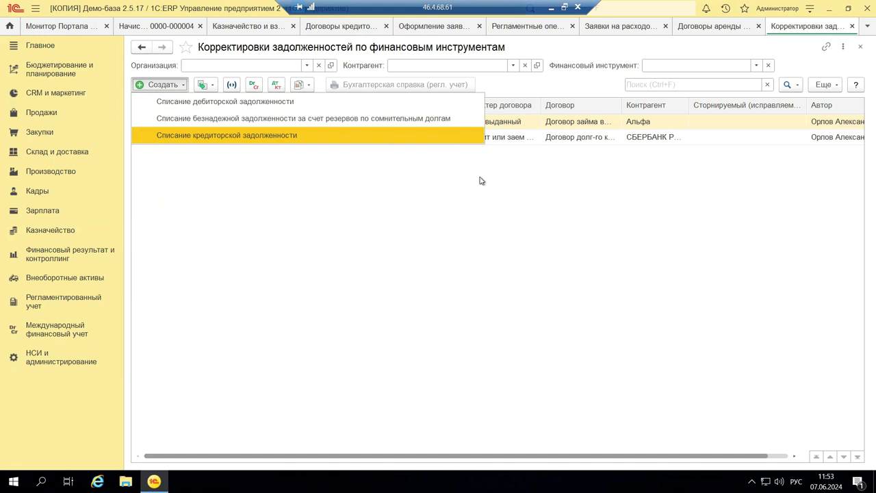
Step: Review the Доходы и пассивы and Задолженность details of the existing adjustment for Альфа, closing the document and the adjustments list
{"action": "double_click", "coordinate": [445, 124]}
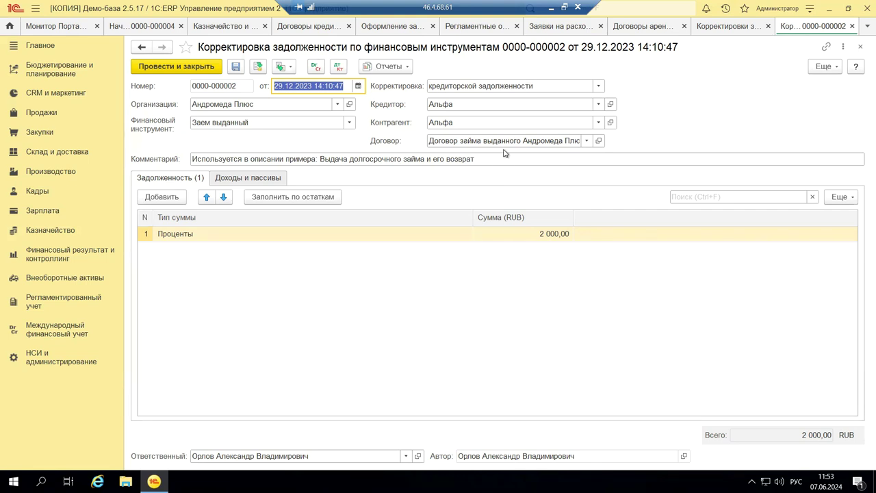
{"action": "left_click", "coordinate": [257, 179]}
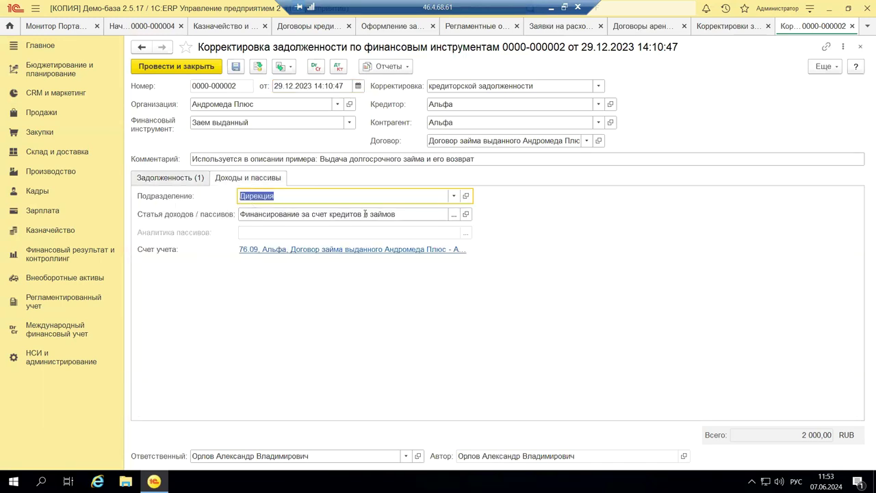
{"action": "mouse_move", "coordinate": [399, 211]}
{"action": "left_click", "coordinate": [171, 180]}
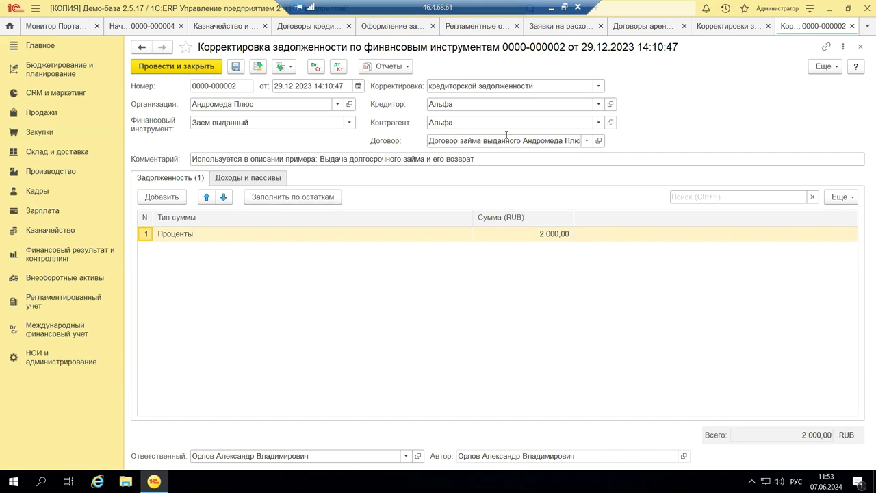
{"action": "left_click", "coordinate": [861, 48]}
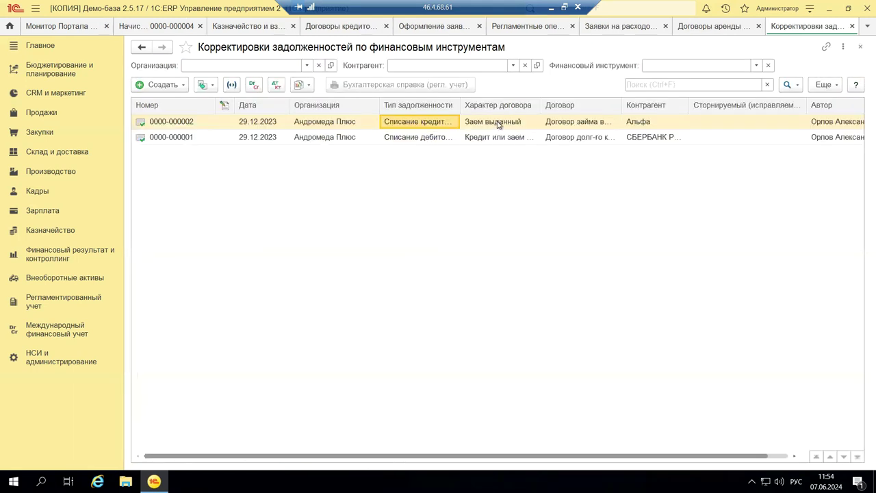
{"action": "left_click", "coordinate": [432, 141]}
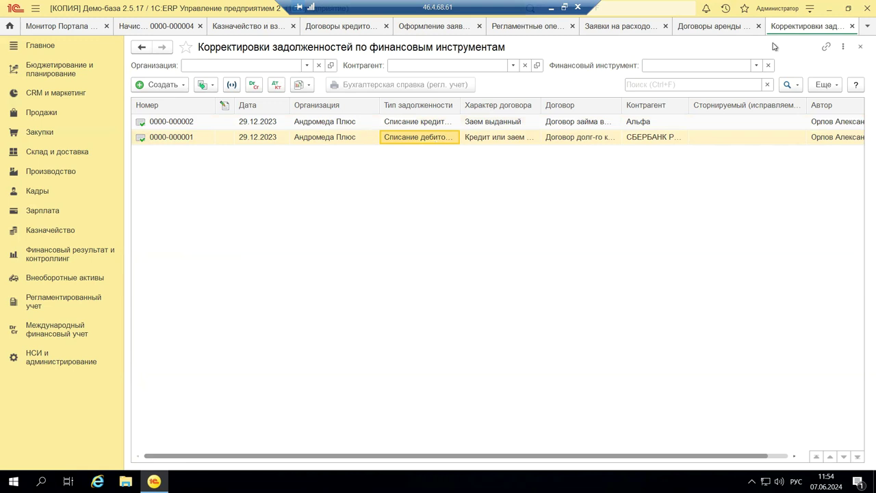
{"action": "left_click", "coordinate": [861, 47]}
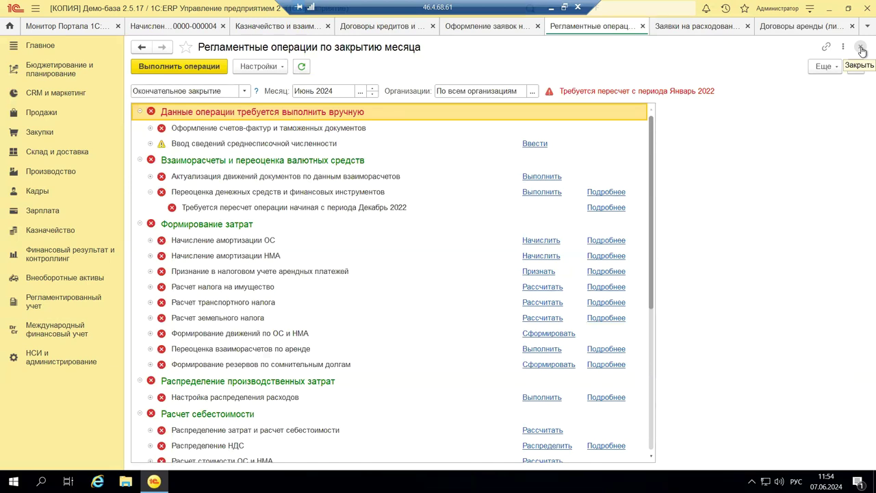
Step: Open Регламентированные отчеты from the Регламентированный учет section and dismiss the 1С-Отчетность promotional window
{"action": "left_click", "coordinate": [70, 232]}
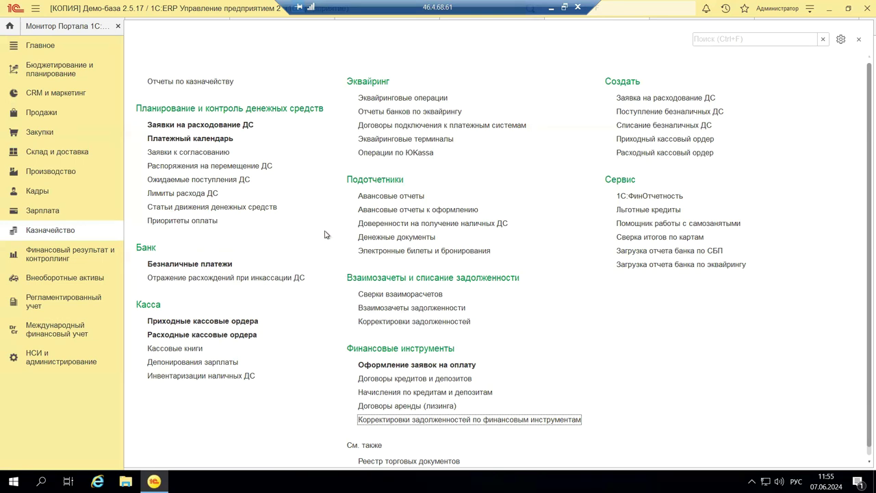
{"action": "left_click", "coordinate": [60, 299]}
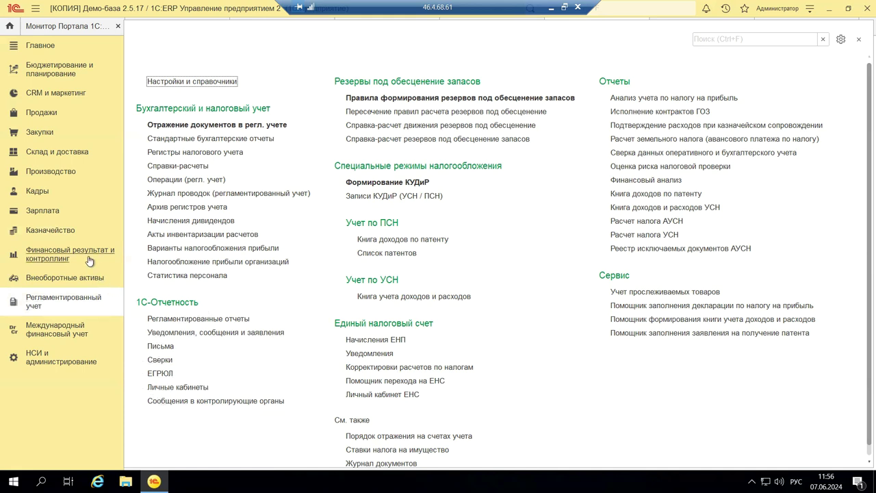
{"action": "left_click", "coordinate": [43, 211]}
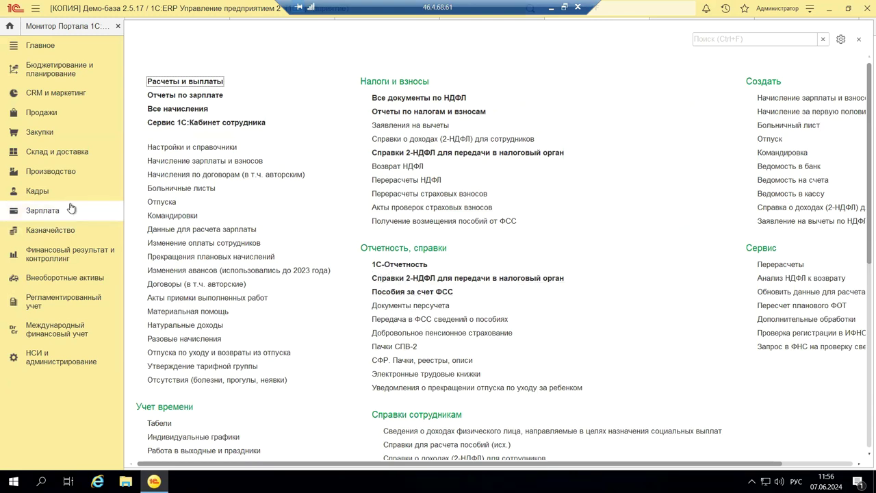
{"action": "left_click", "coordinate": [51, 297]}
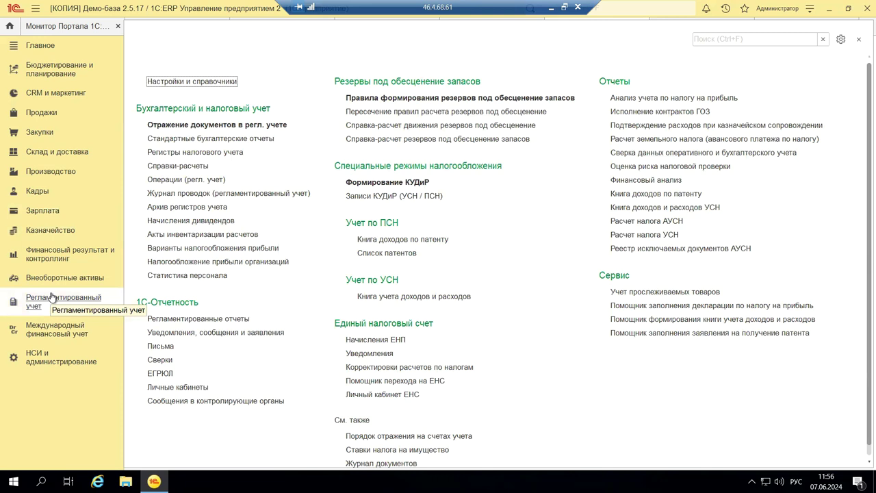
{"action": "left_click", "coordinate": [180, 320]}
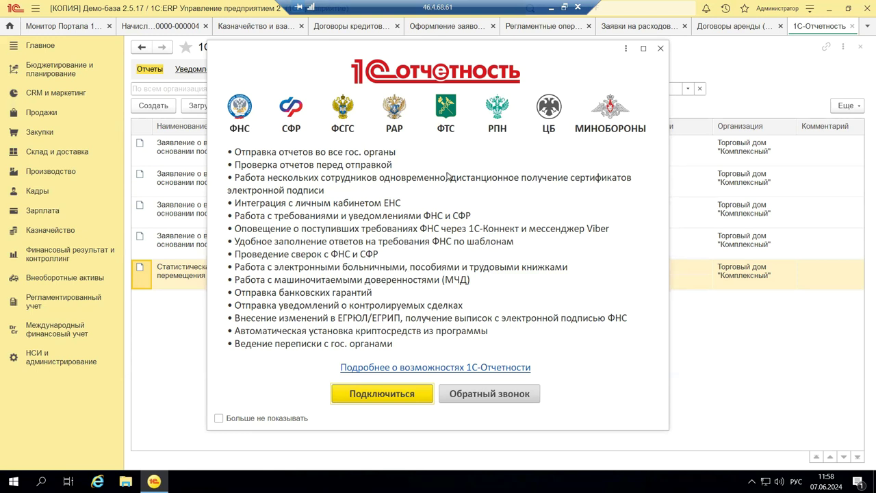
{"action": "left_click", "coordinate": [662, 48]}
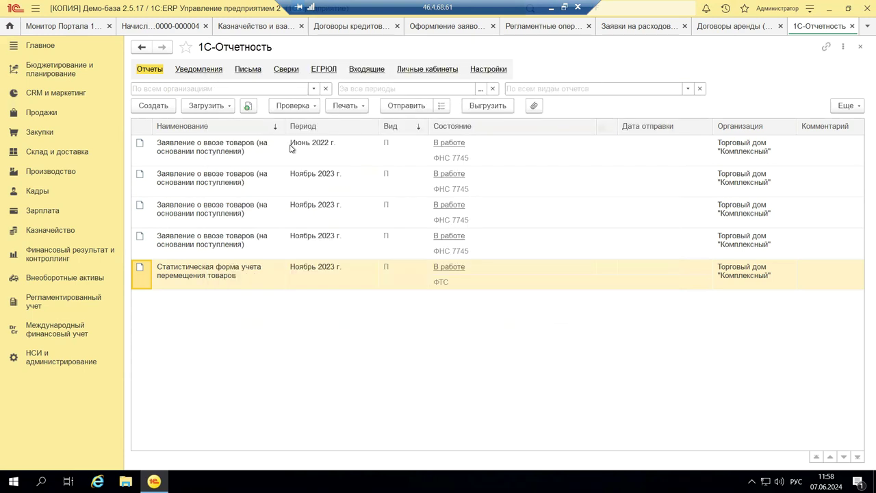
Step: Open Личный кабинет ЕНС from Регламентированный учет and select Деловой союз as the organization
{"action": "left_click", "coordinate": [49, 302]}
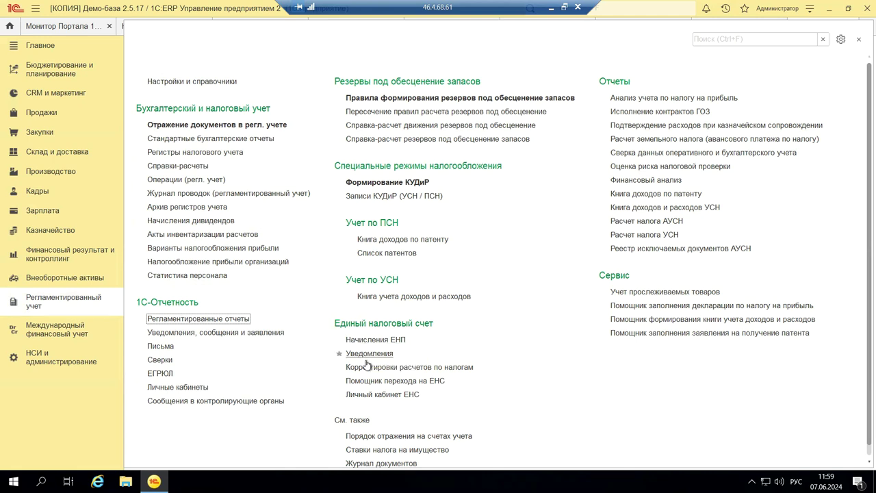
{"action": "left_click", "coordinate": [363, 396]}
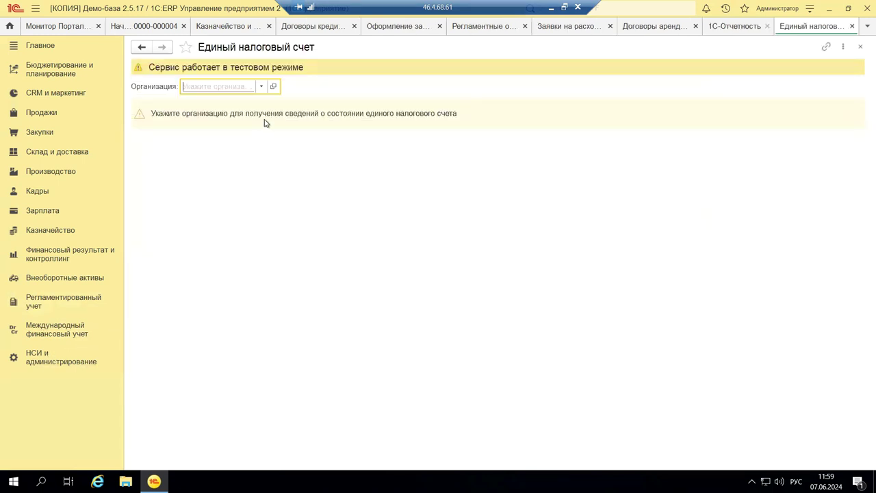
{"action": "left_click", "coordinate": [260, 86]}
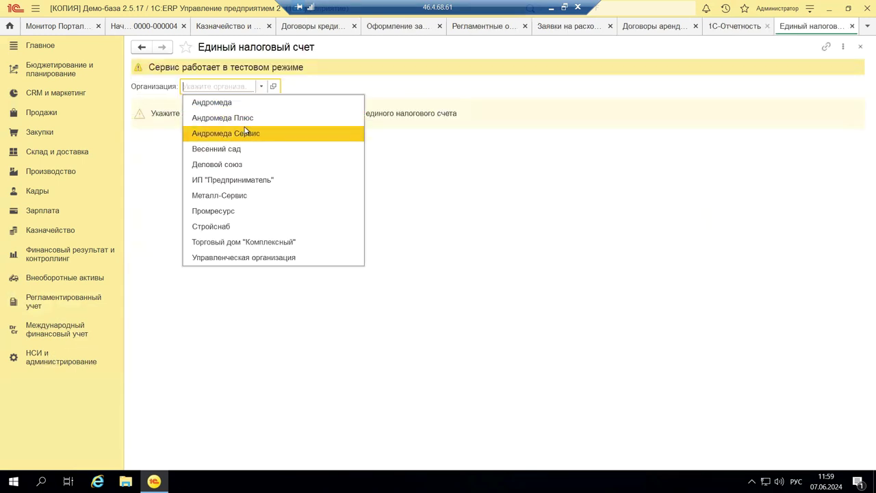
{"action": "left_click", "coordinate": [225, 165]}
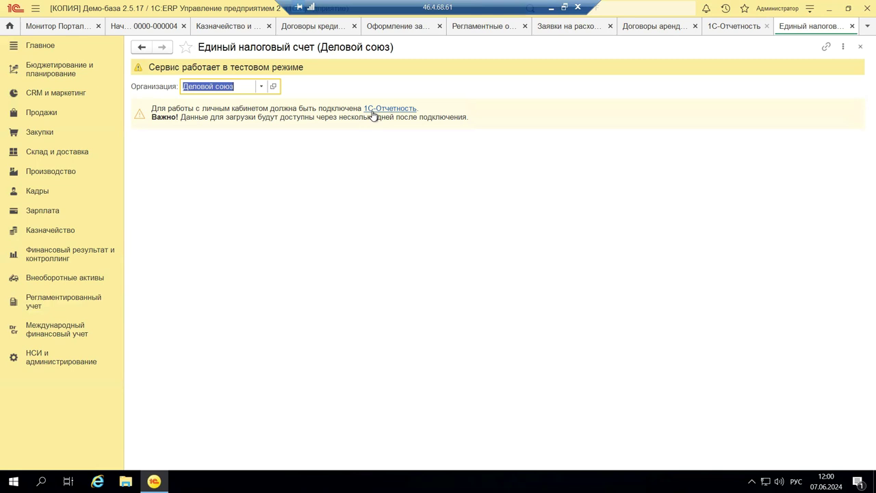
Step: View the 1С-Отчетность connection form for Деловой союз and close it to return to the Единый налоговый счет page
{"action": "left_click", "coordinate": [373, 110]}
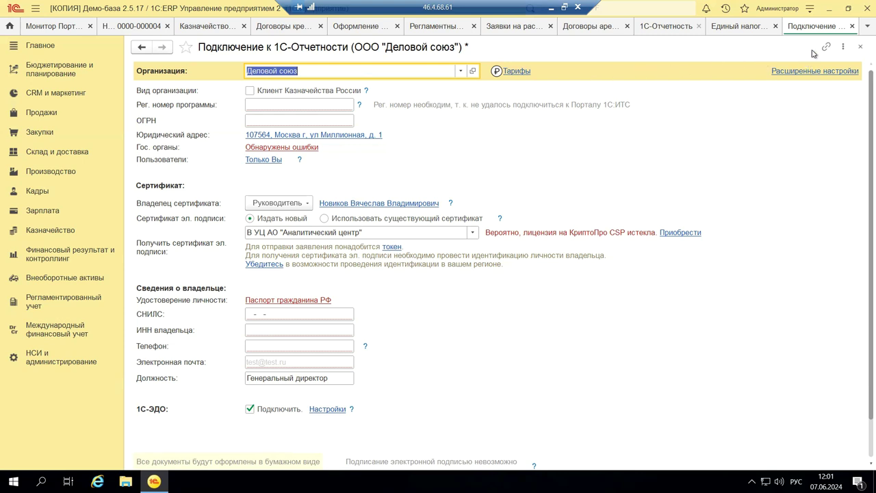
{"action": "left_click", "coordinate": [861, 48]}
{"action": "left_click", "coordinate": [862, 48]}
{"action": "left_click", "coordinate": [460, 266]}
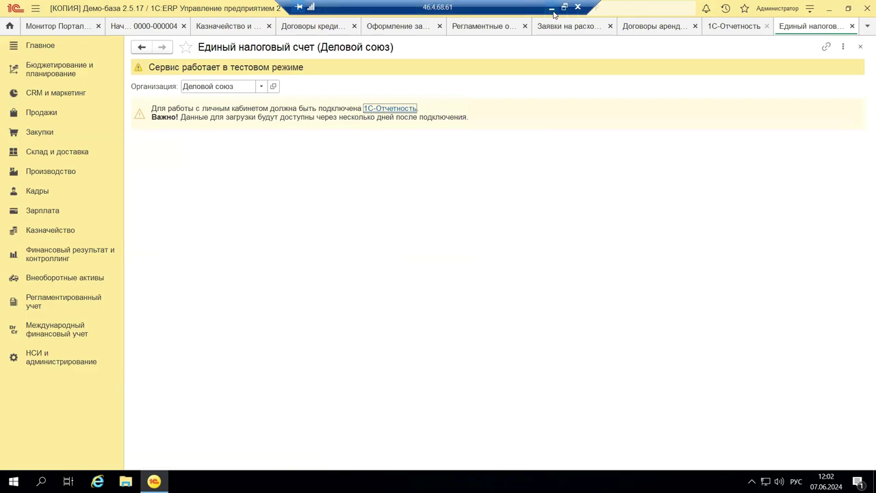
Step: Switch to the PowerPoint presentation and show title slide 1 with the Telegram channel and chat links
{"action": "left_click", "coordinate": [549, 9]}
{"action": "scroll", "coordinate": [90, 299], "scroll_direction": "up", "scroll_amount": 10}
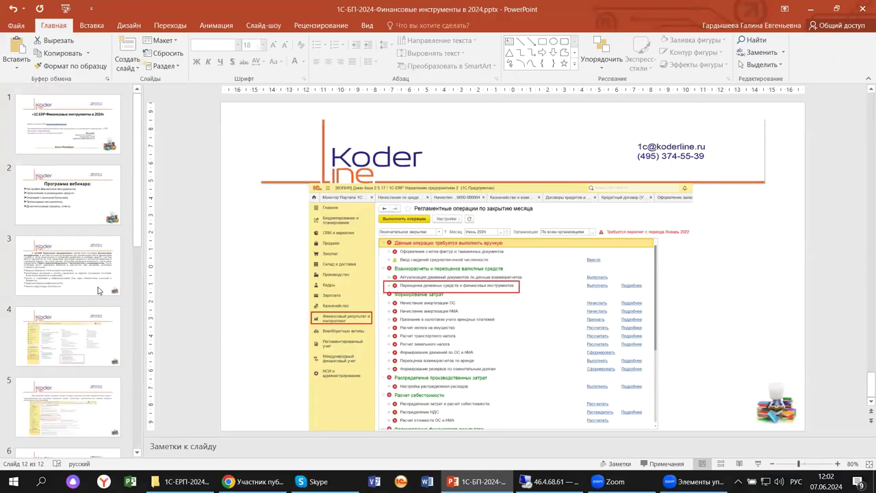
{"action": "left_click", "coordinate": [64, 124]}
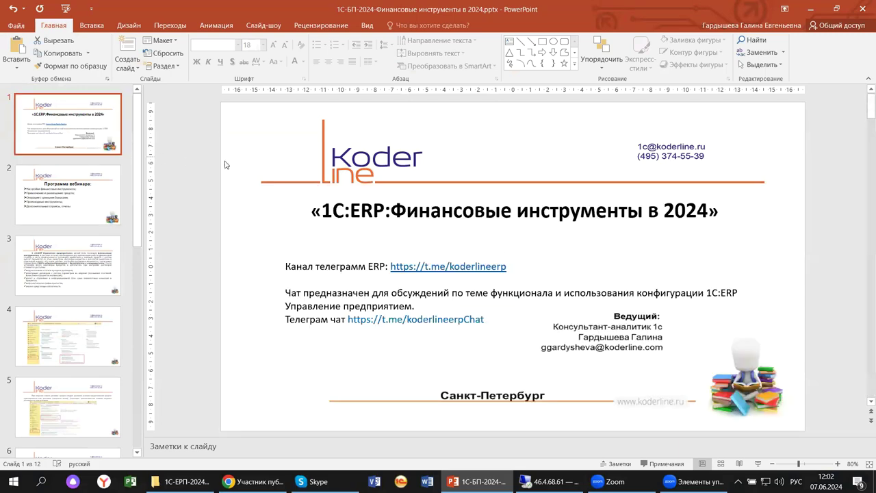